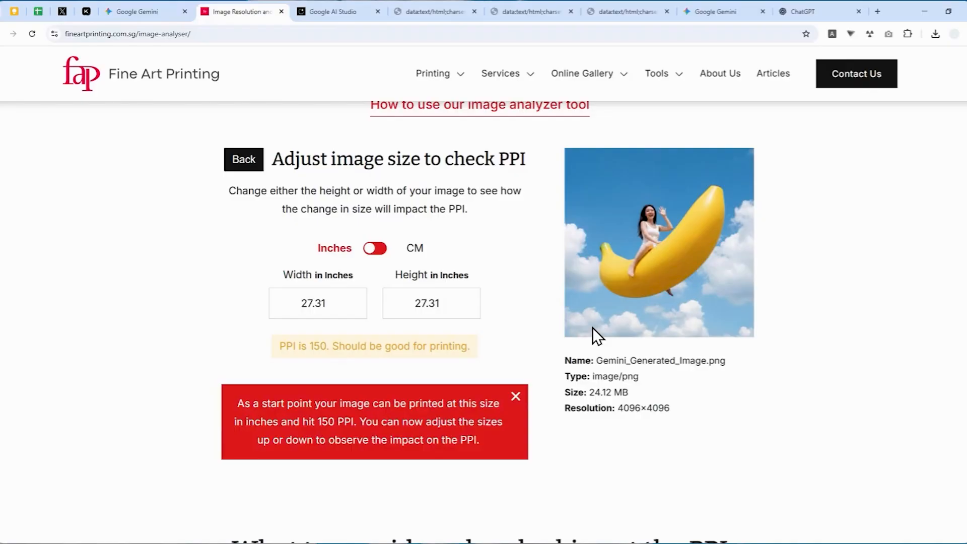
Examine the banana image in the resolution analyser and its full view in the first Gemini chat
left_click(586, 166)
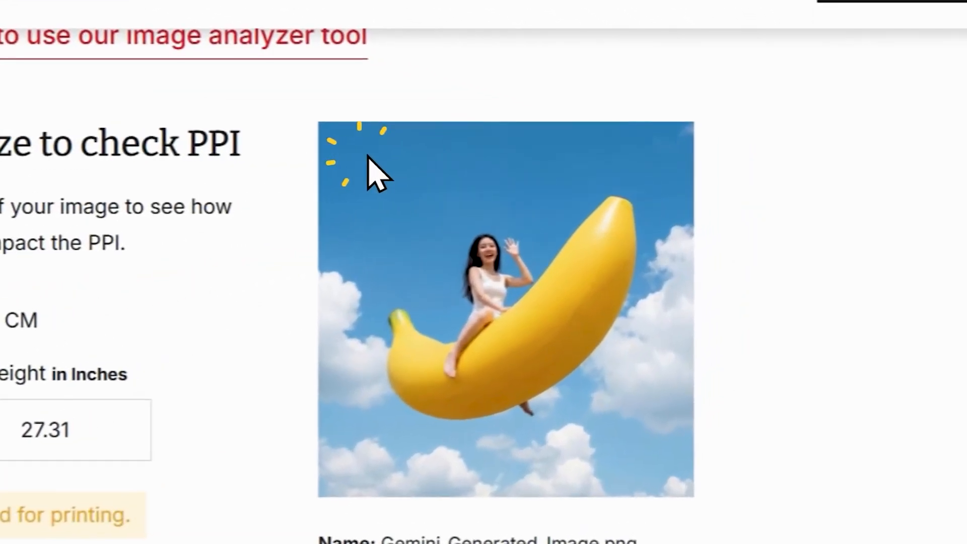
left_click(564, 156)
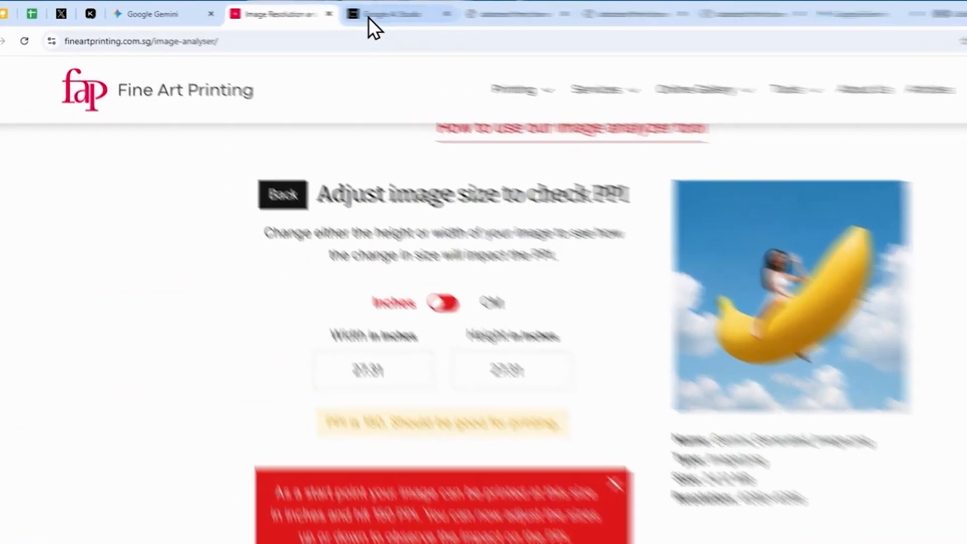
left_click(174, 6)
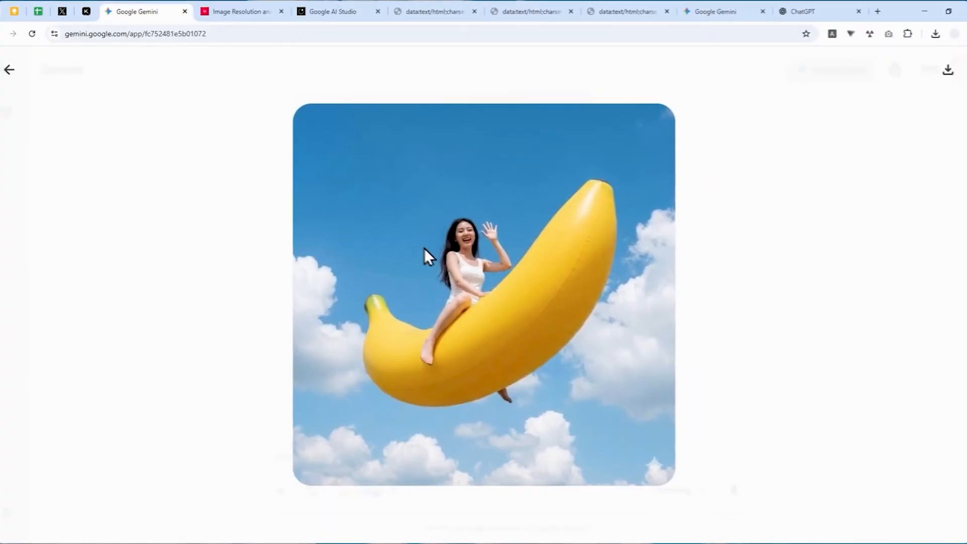
left_click(118, 34)
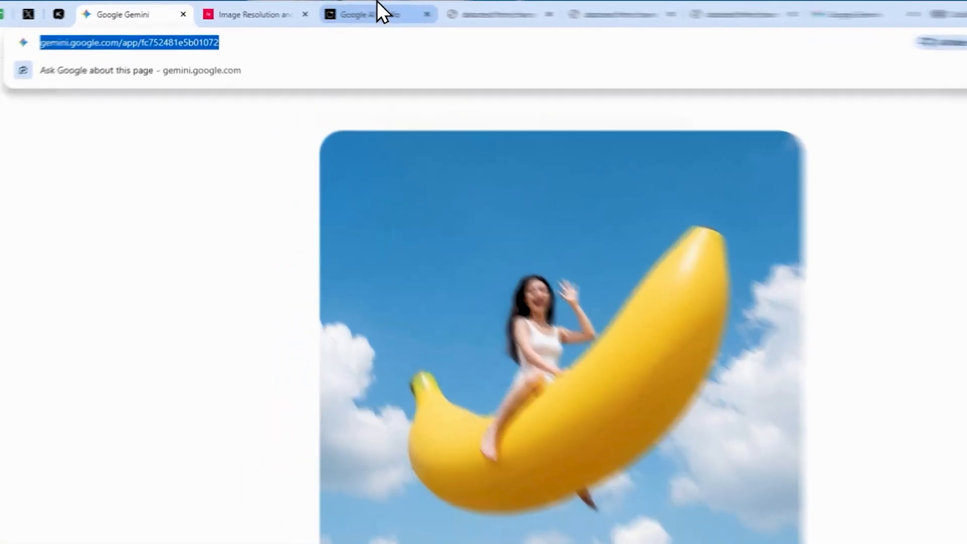
Switch to Google AI Studio and set the Nano Banana Pro output resolution to 4K
left_click(333, 11)
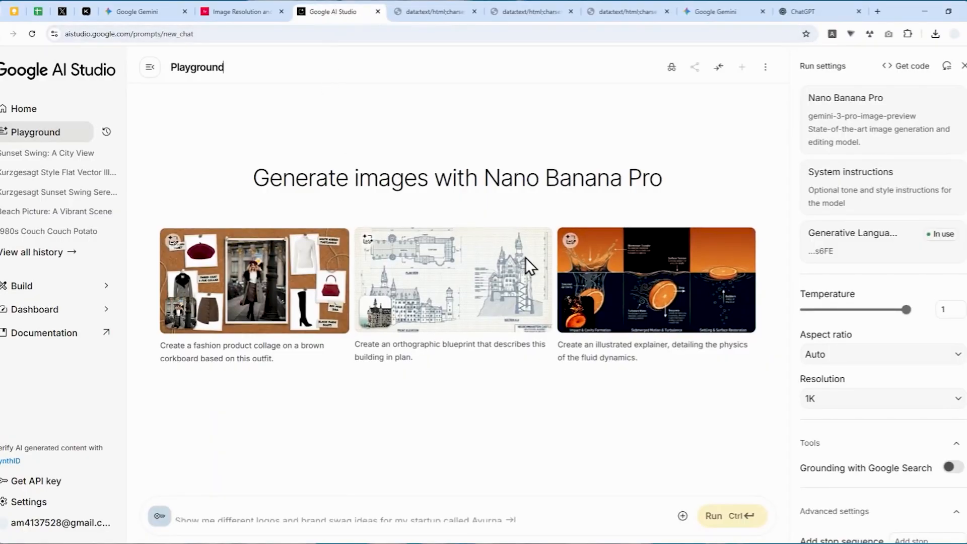
left_click(858, 397)
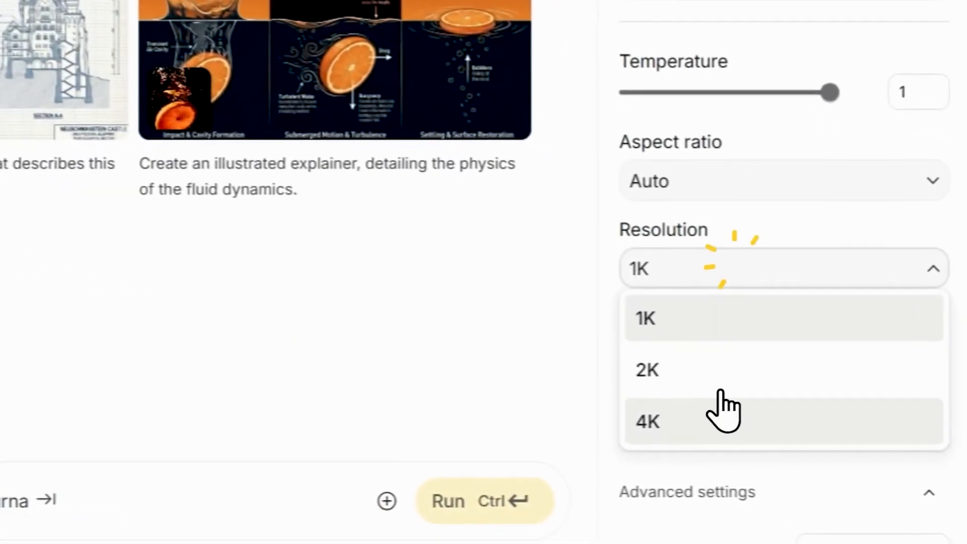
left_click(738, 418)
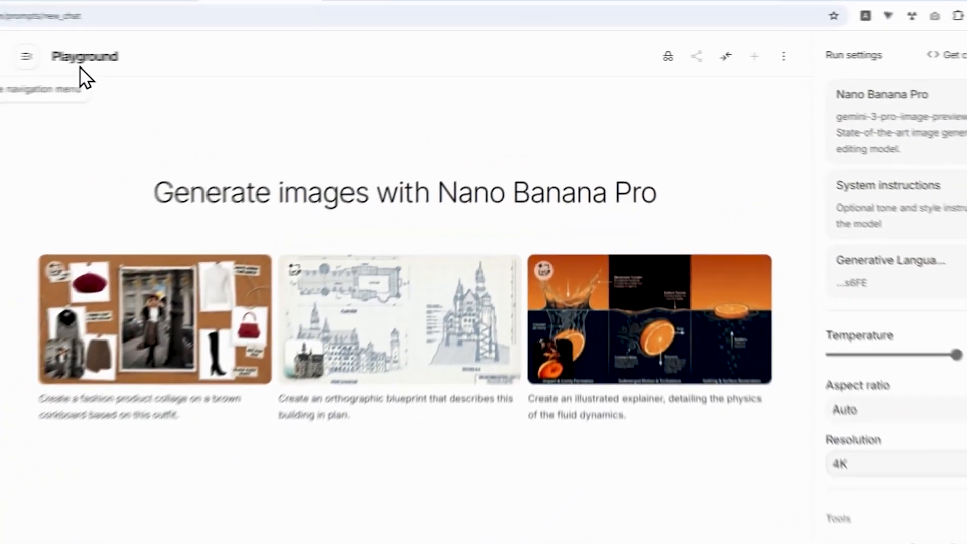
Look over the generated banana images in the two Gemini chats and the empty ChatGPT conversation
left_click(127, 6)
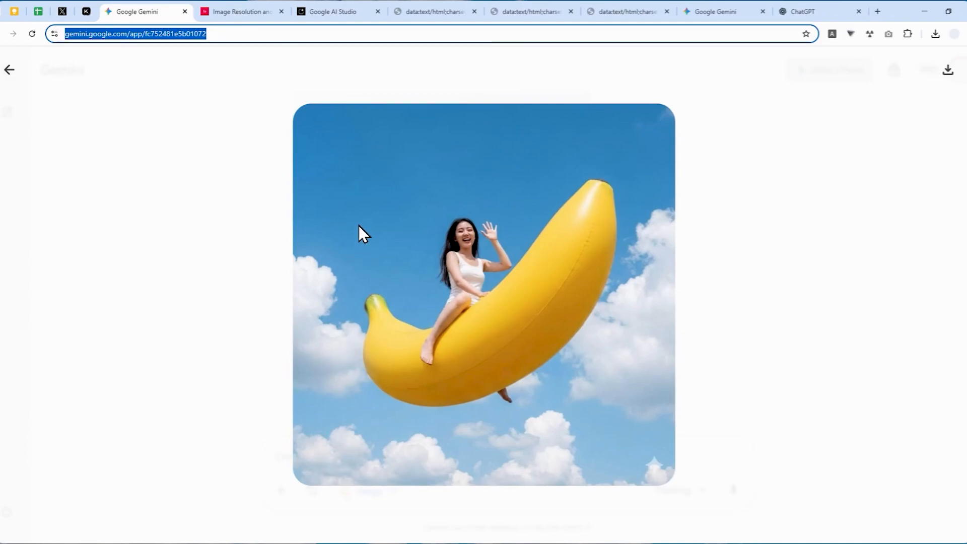
left_click(812, 8)
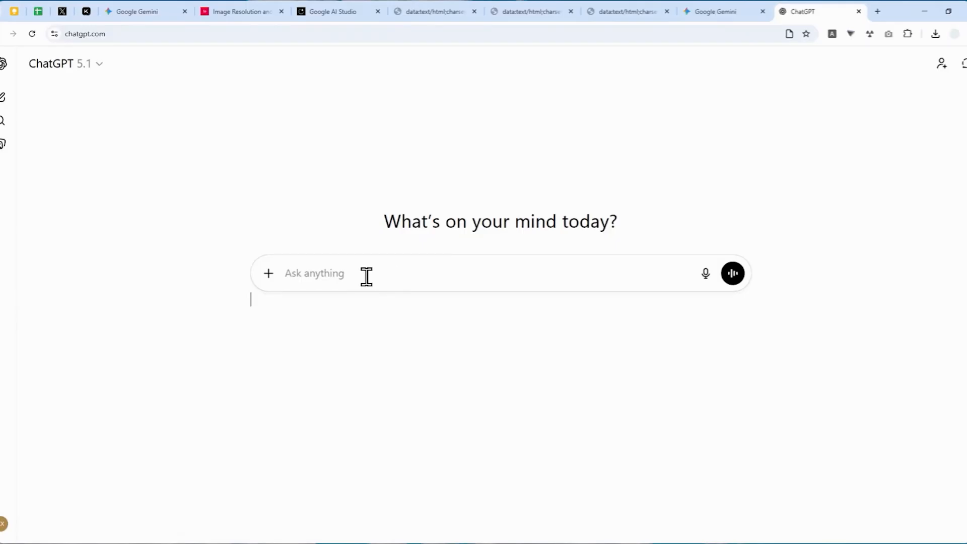
left_click(323, 277)
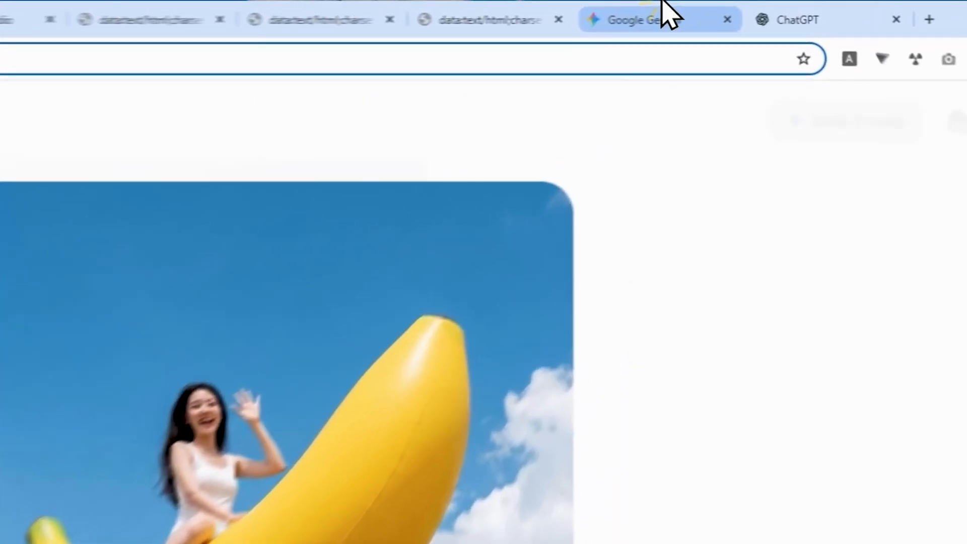
left_click(717, 11)
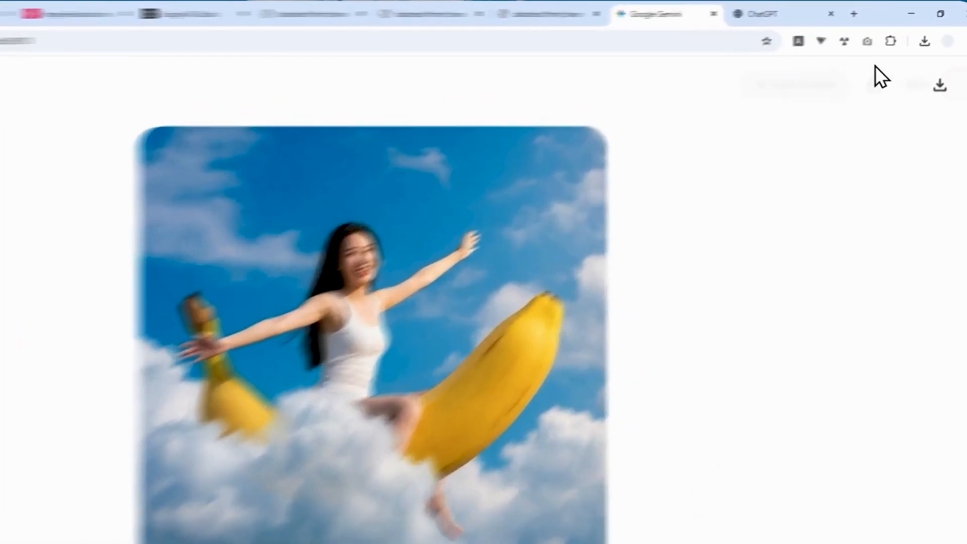
Switch to ChatGPT and attach the latest downloaded image, Gemini_Generated_Image_zhrfx2zhrfx2zhrf.png, to a new message
left_click(816, 12)
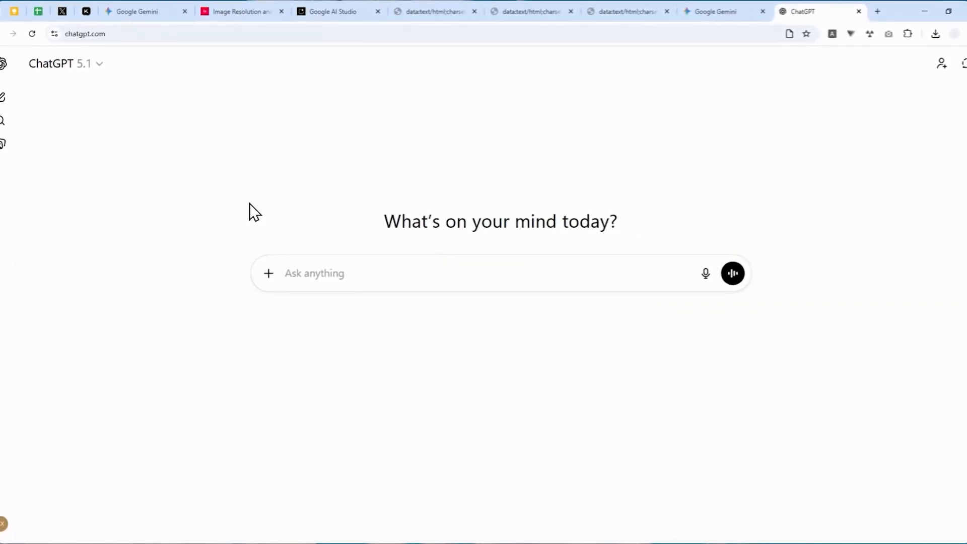
left_click(934, 33)
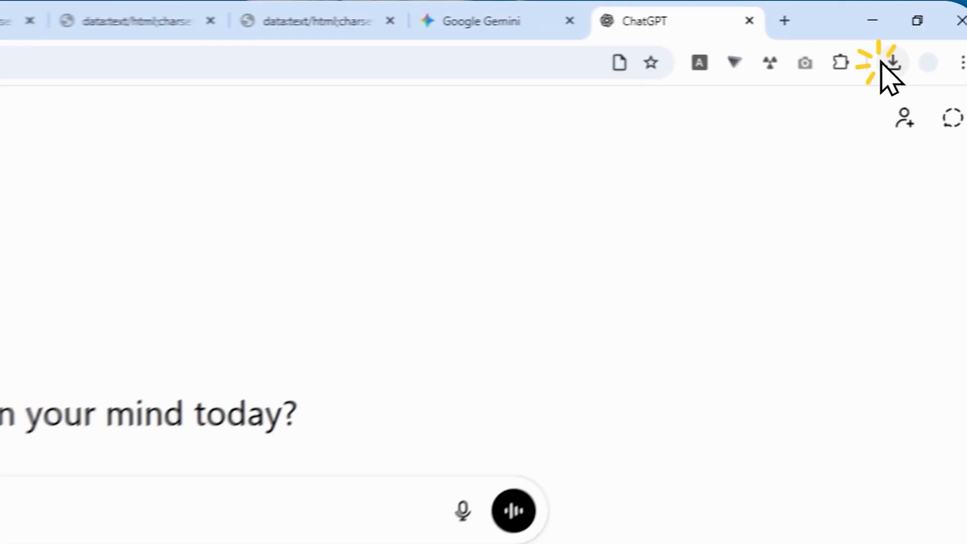
left_click_drag(846, 81, 826, 152)
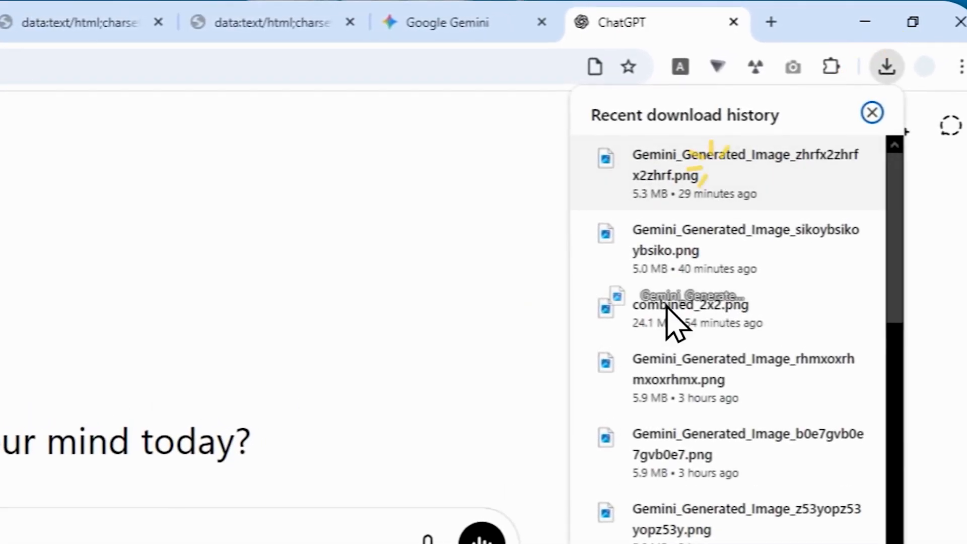
left_click_drag(667, 304, 251, 302)
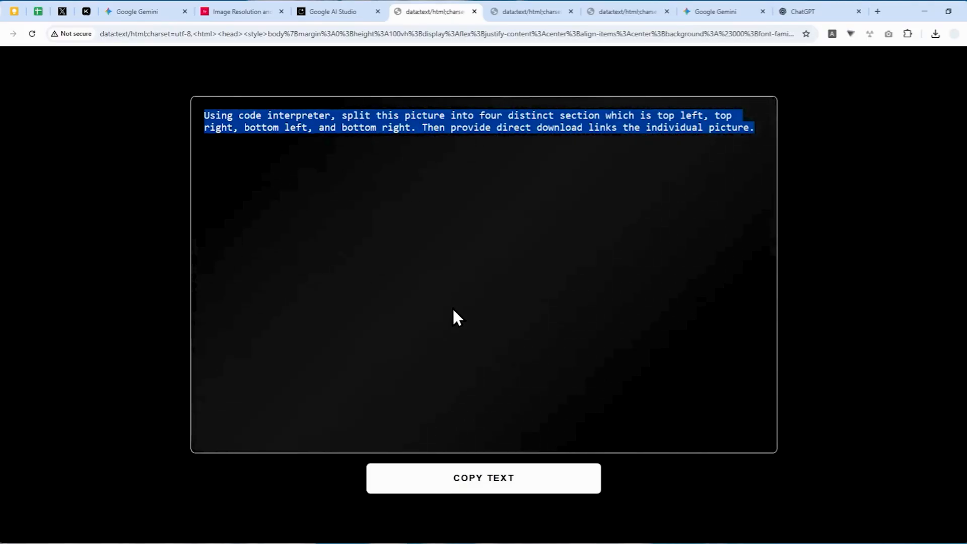
Copy the prepared prompt for splitting the picture into four sections with code interpreter and direct download links, and paste it into the ChatGPT message
left_click(469, 485)
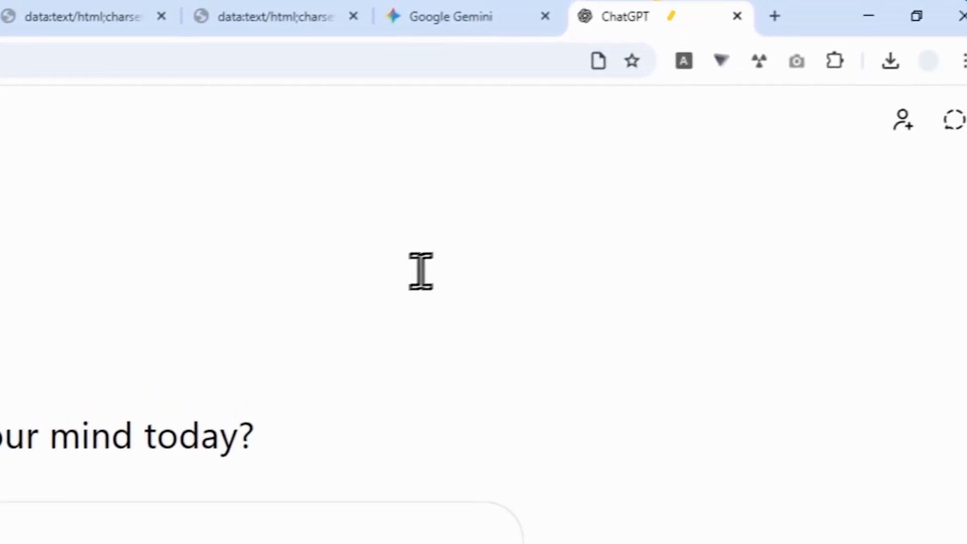
key("ctrl+v")
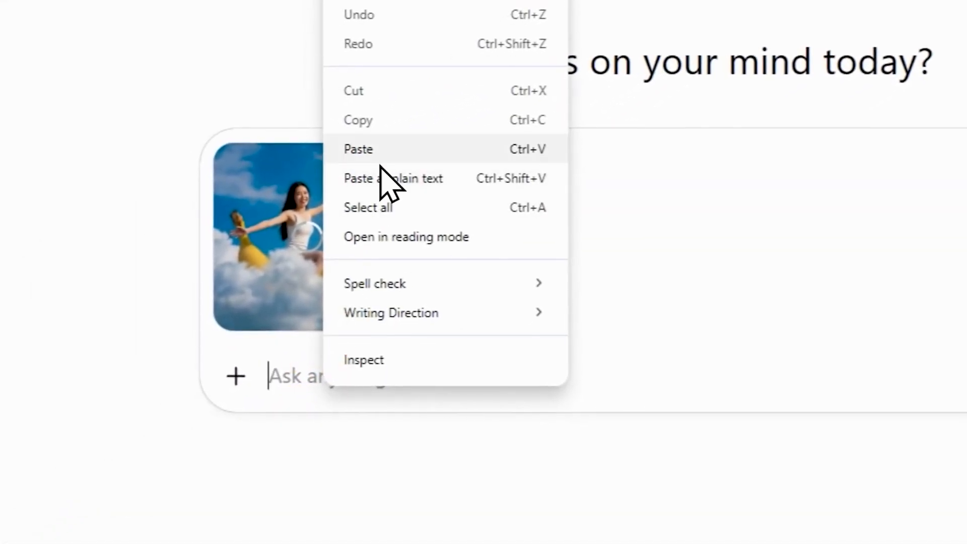
left_click(352, 171)
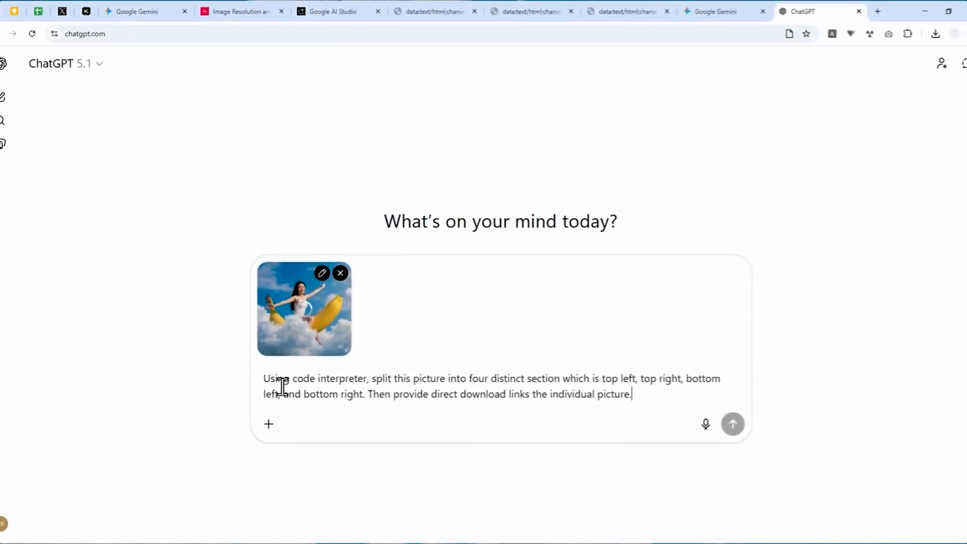
Review the "code interpreter" wording at the start of the prompt by highlighting it
left_click_drag(261, 378, 380, 387)
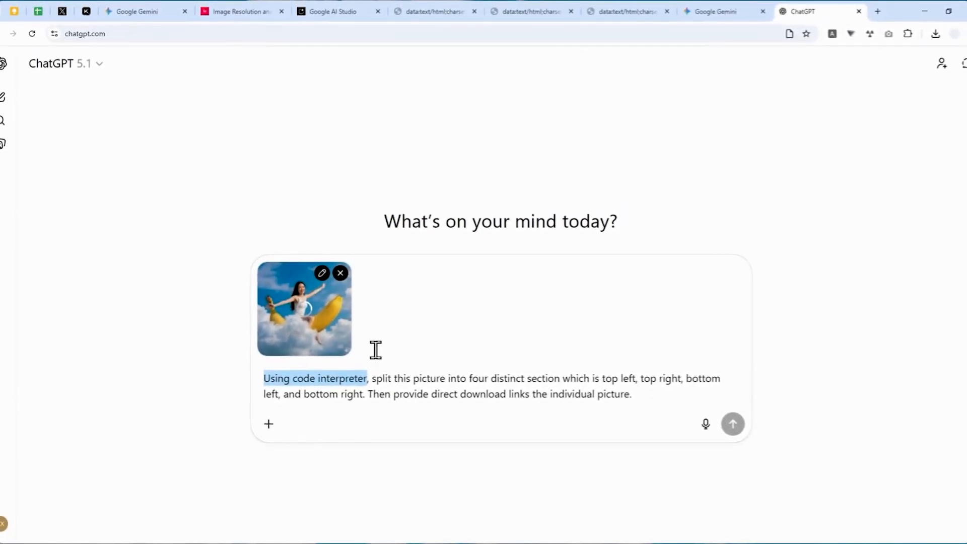
left_click(320, 326)
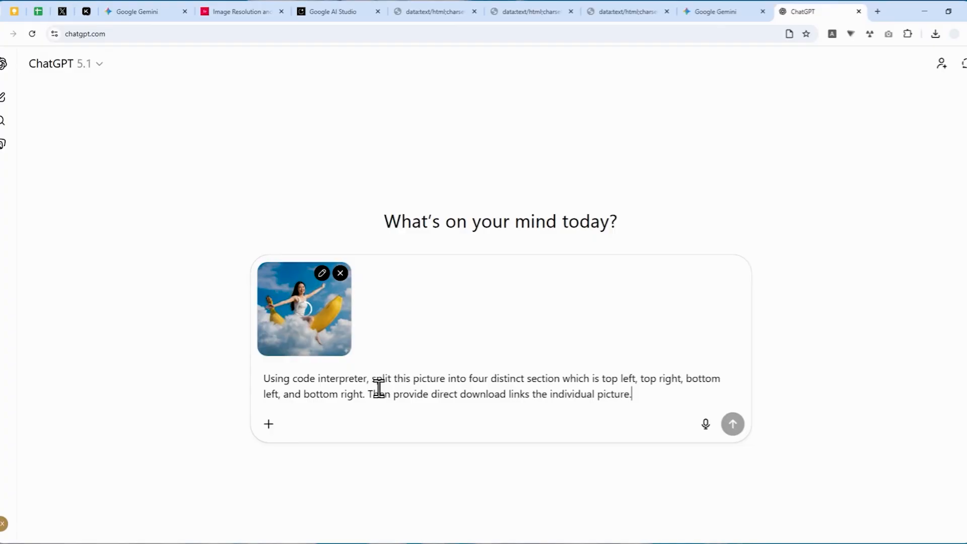
left_click_drag(368, 379, 309, 383)
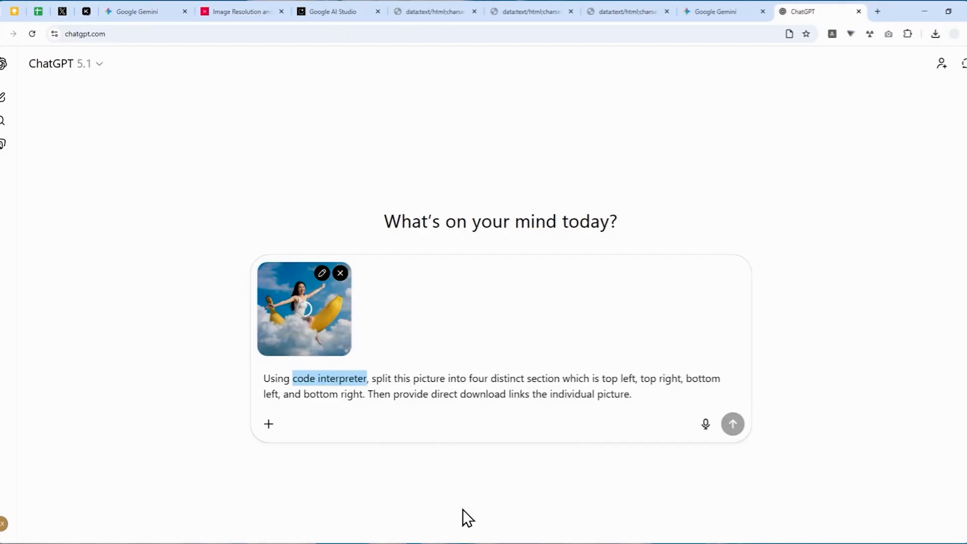
left_click(467, 522)
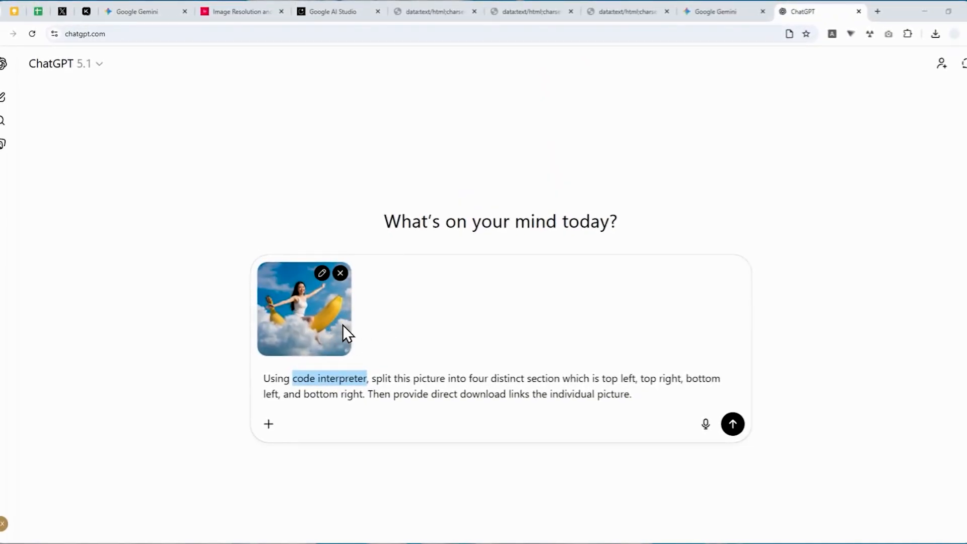
Select the GPT-5.1 Thinking model and send the split prompt with the attached image
left_click(75, 64)
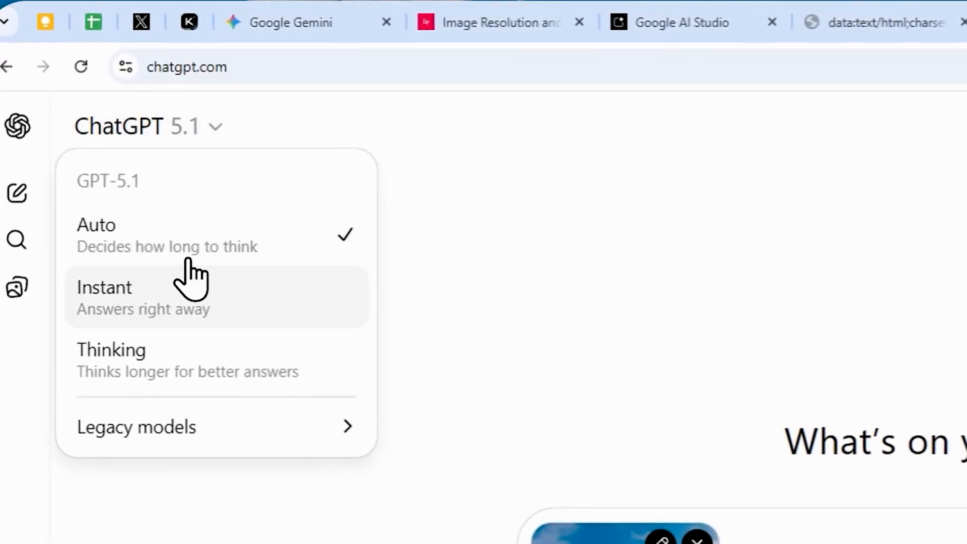
left_click(165, 360)
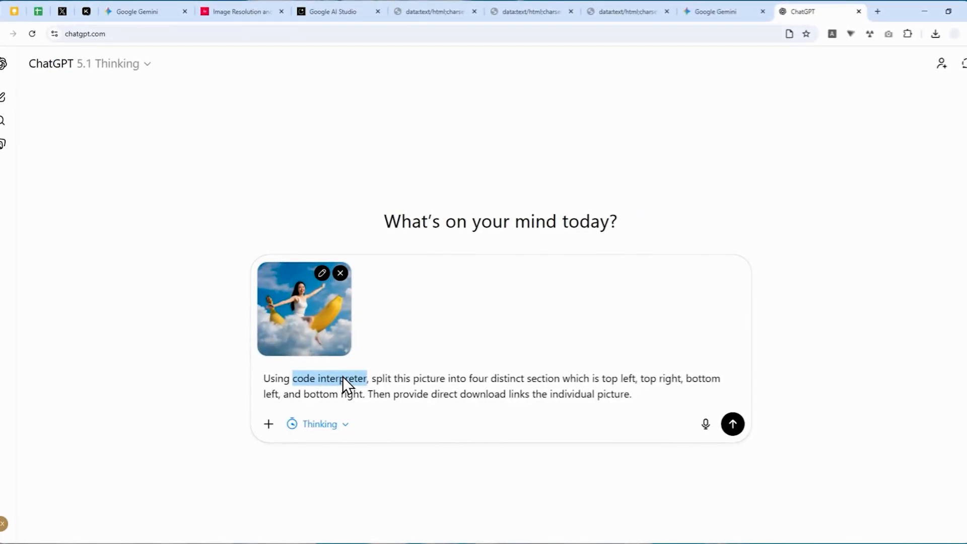
left_click(80, 64)
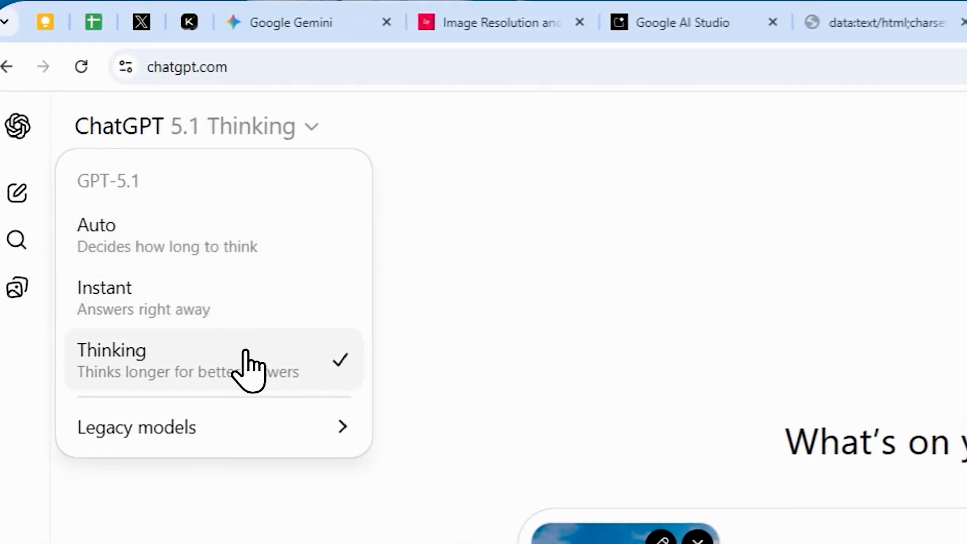
left_click(255, 368)
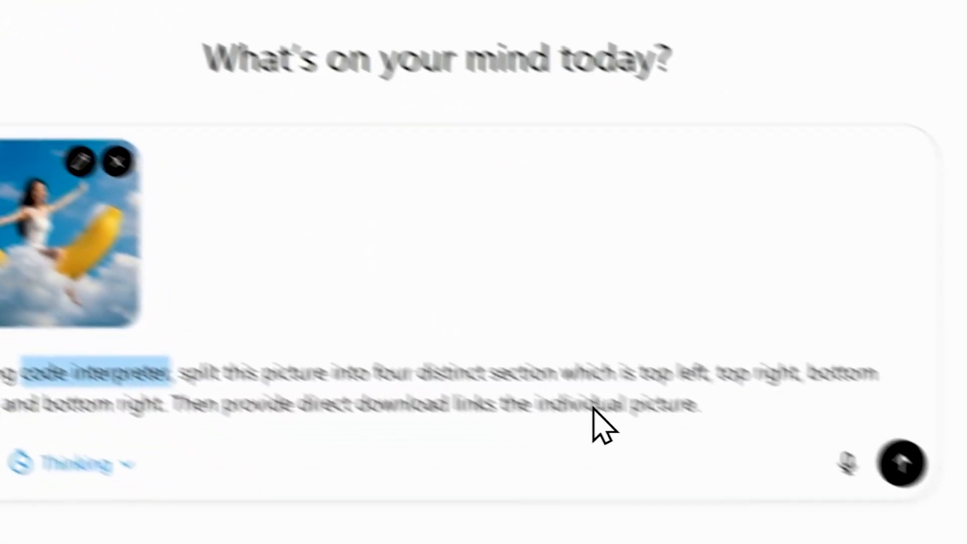
left_click(604, 414)
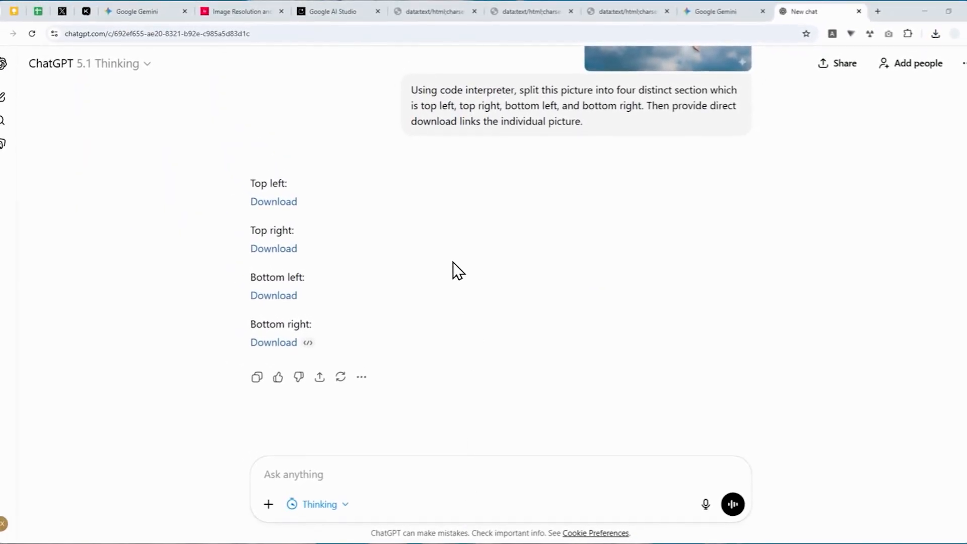
Examine the four download links and the original and split image files in the "2" folder under Downloads
left_click_drag(223, 179, 358, 354)
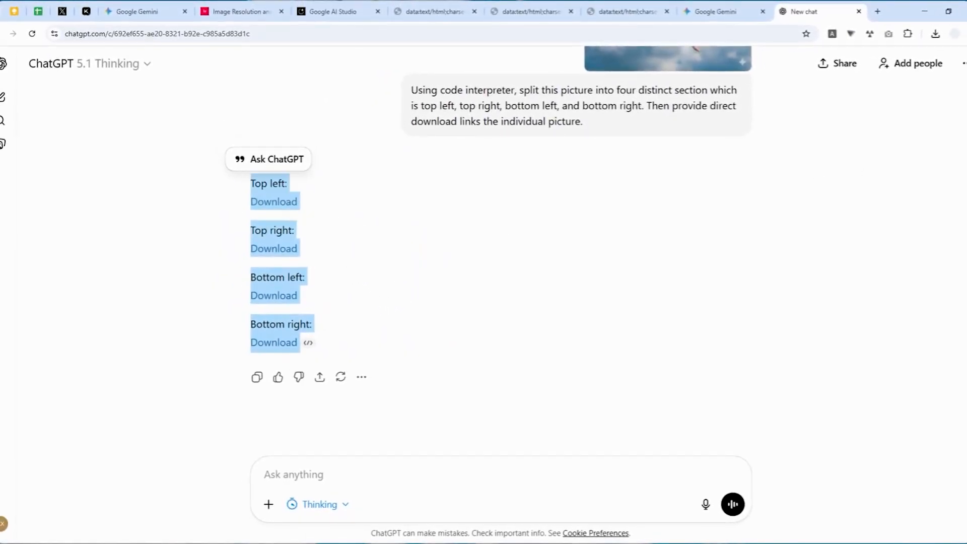
left_click_drag(966, 88, 491, 65)
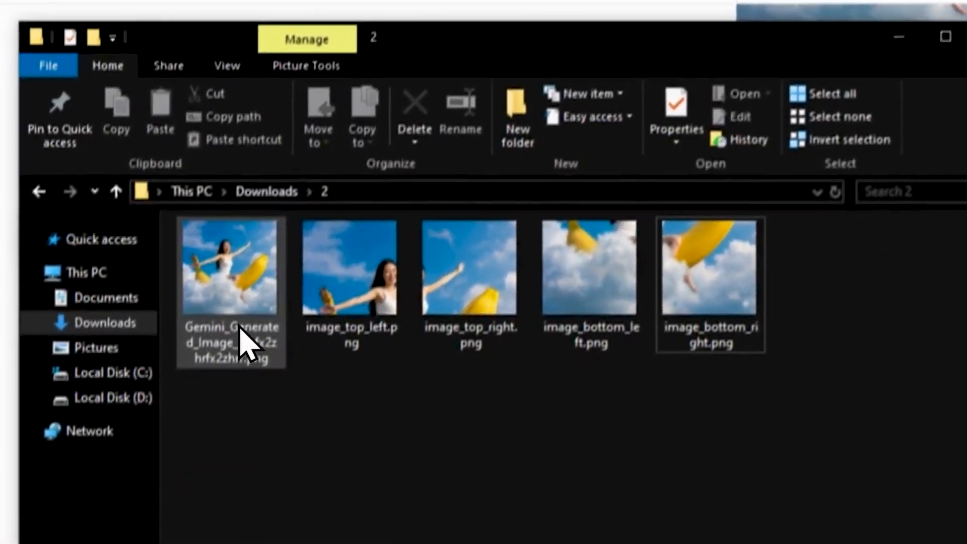
left_click(215, 397)
left_click(385, 245)
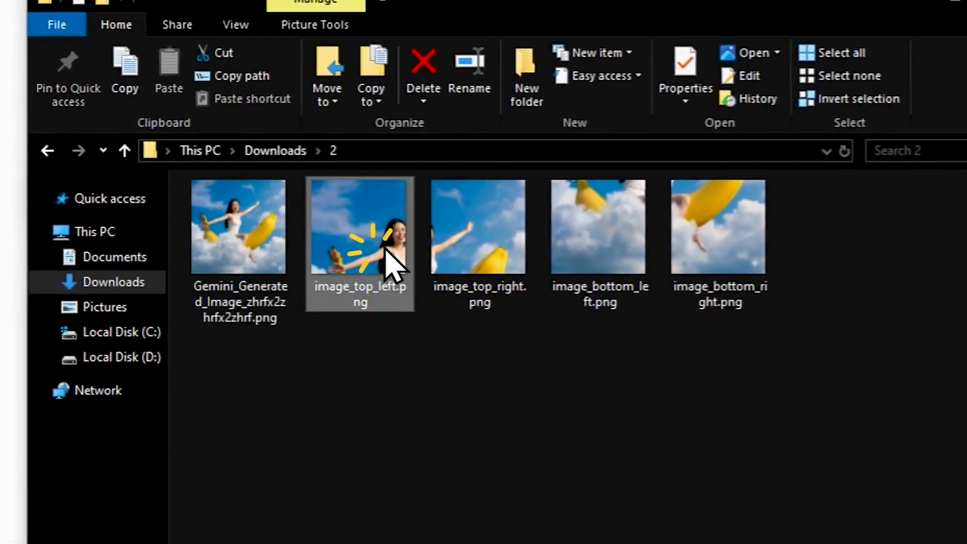
left_click(472, 246)
left_click(609, 267)
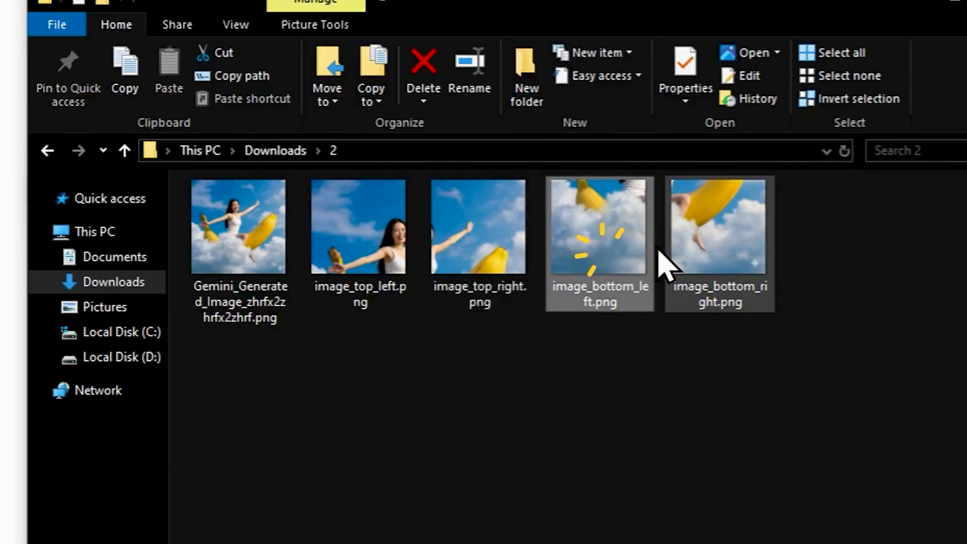
left_click(733, 257)
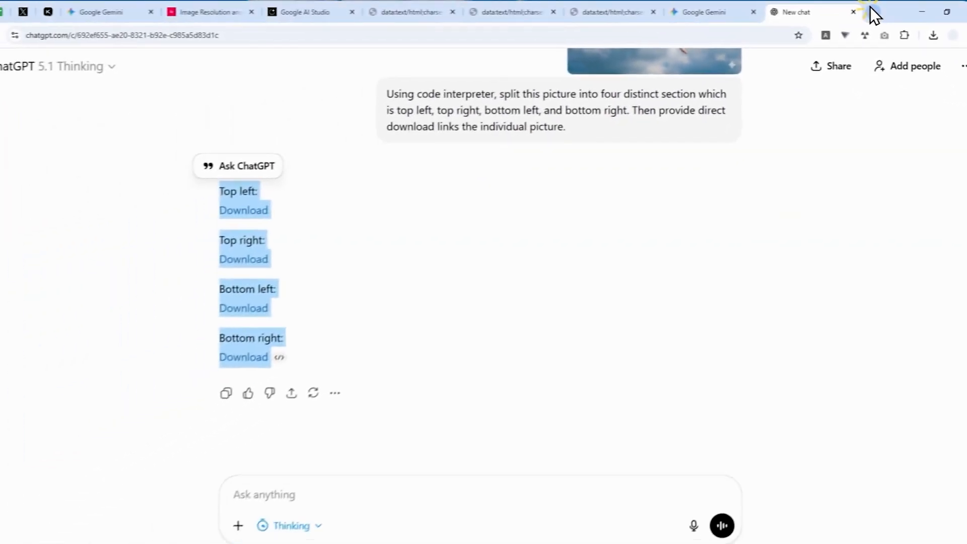
Open Gemini in a new browser tab and attach an image file from the downloads folder to the new chat
left_click(872, 10)
type("ge")
key("Return")
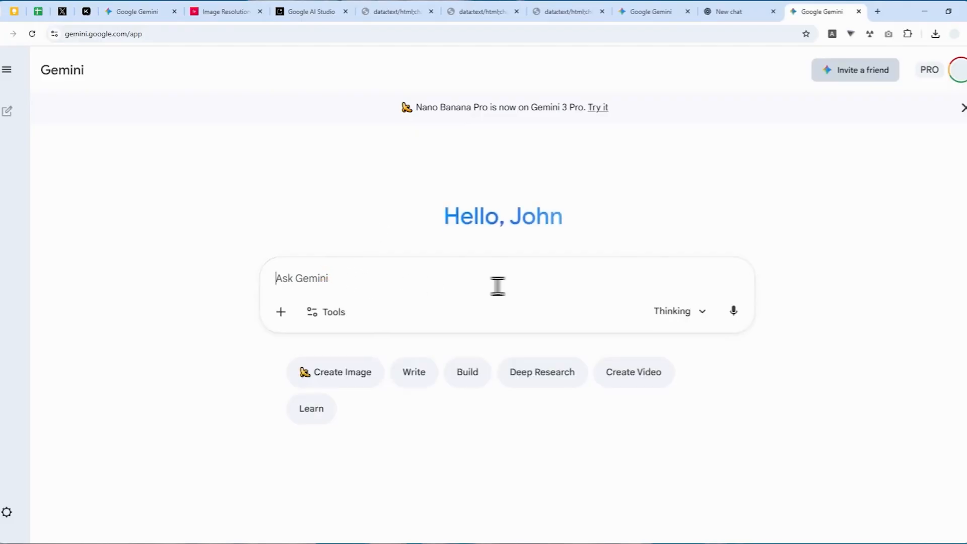
left_click_drag(966, 206, 367, 302)
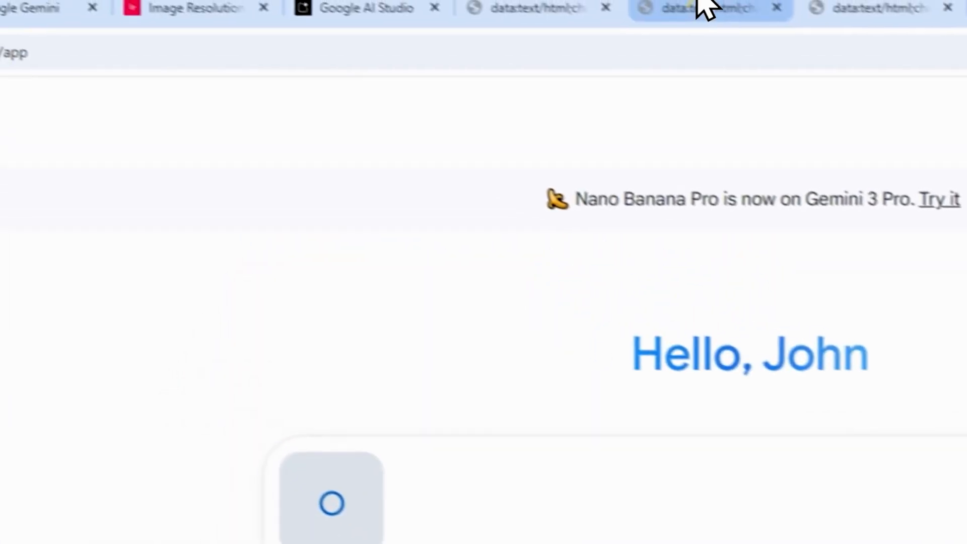
Copy the prompt "Don't change anything on this picture." from its text page and paste it into the Gemini chat with the attached image
left_click(701, 7)
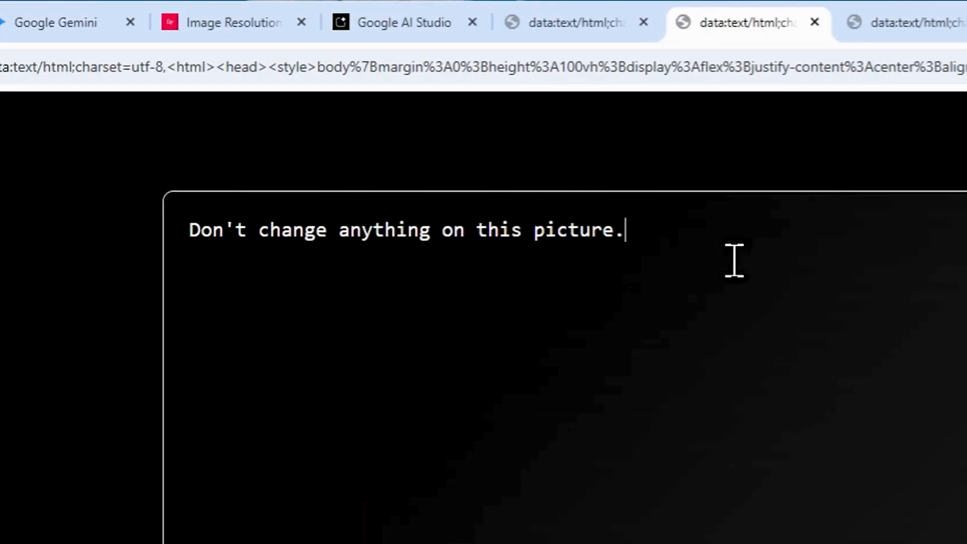
triple_click(705, 236)
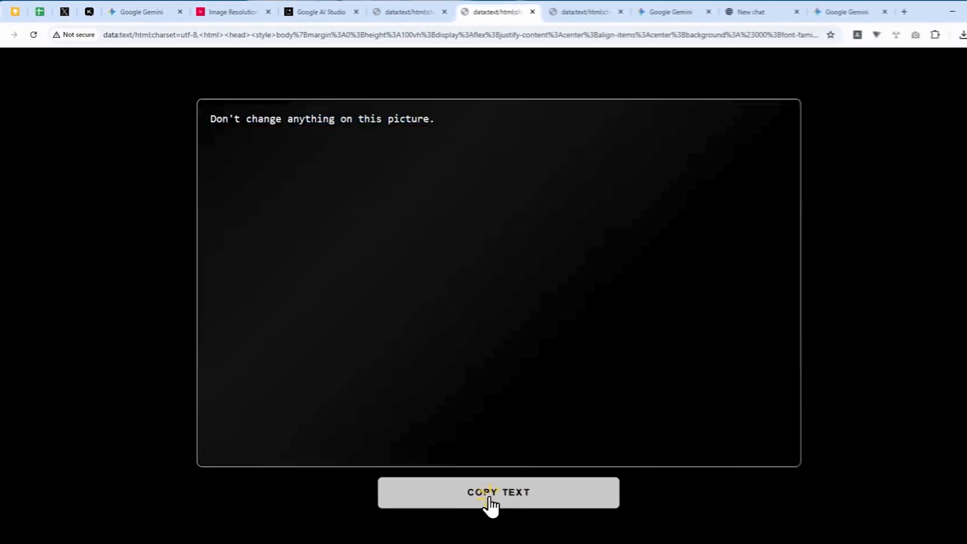
left_click(588, 543)
left_click(789, 10)
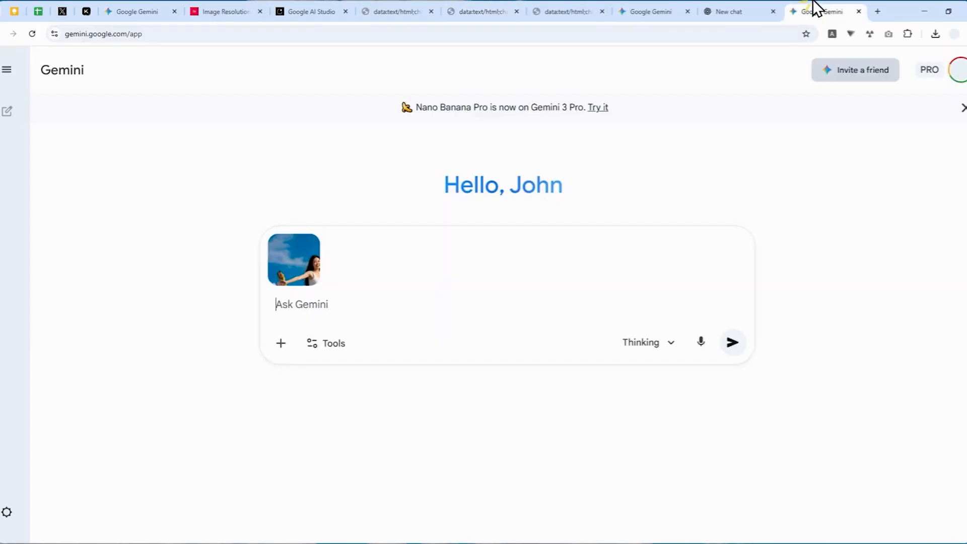
right_click(294, 306)
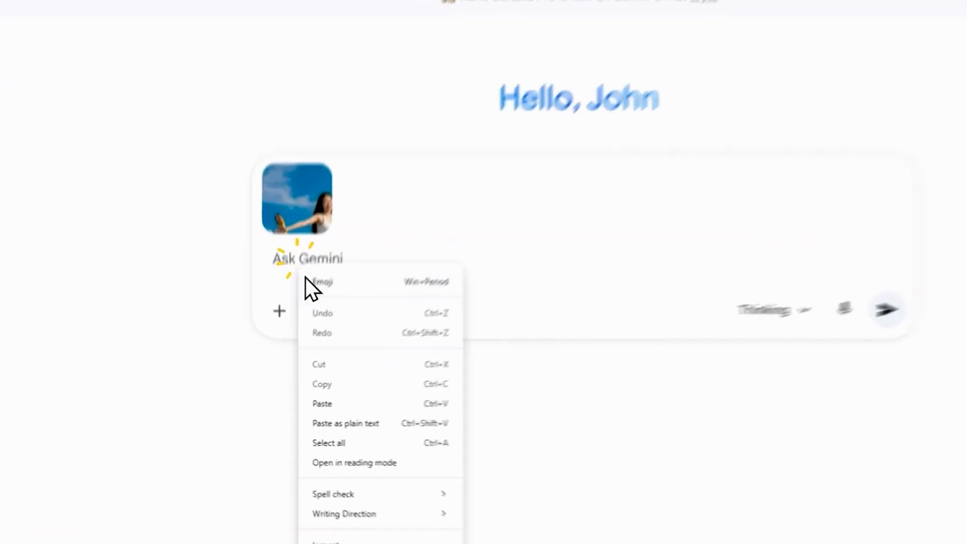
left_click(313, 413)
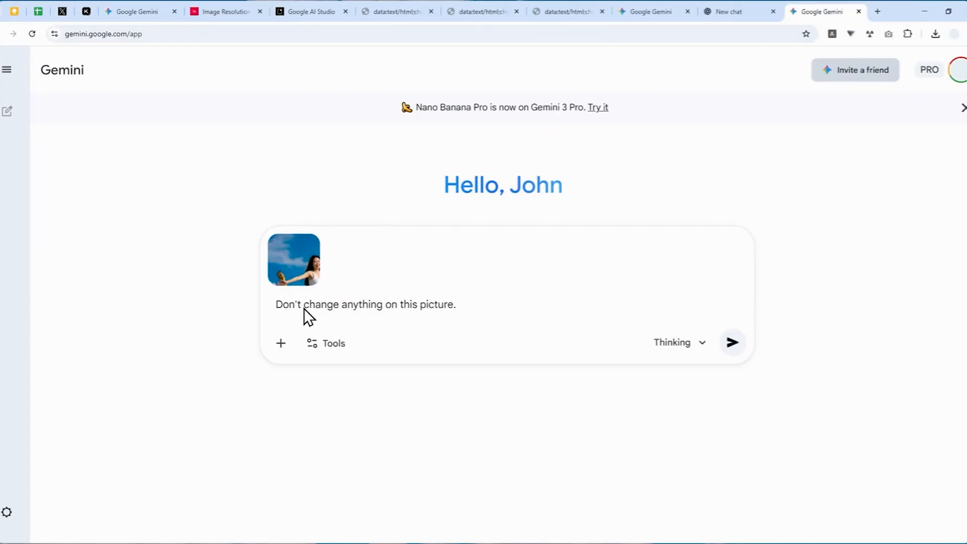
Send the prompt and the attached top-left section using the image creation tool and the Thinking model
left_click(317, 344)
left_click(353, 425)
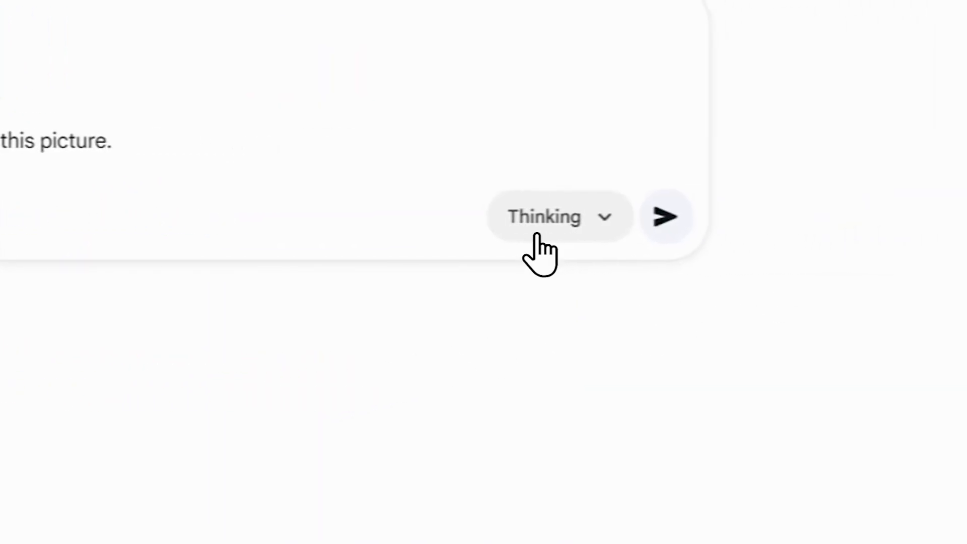
left_click(695, 222)
left_click(573, 428)
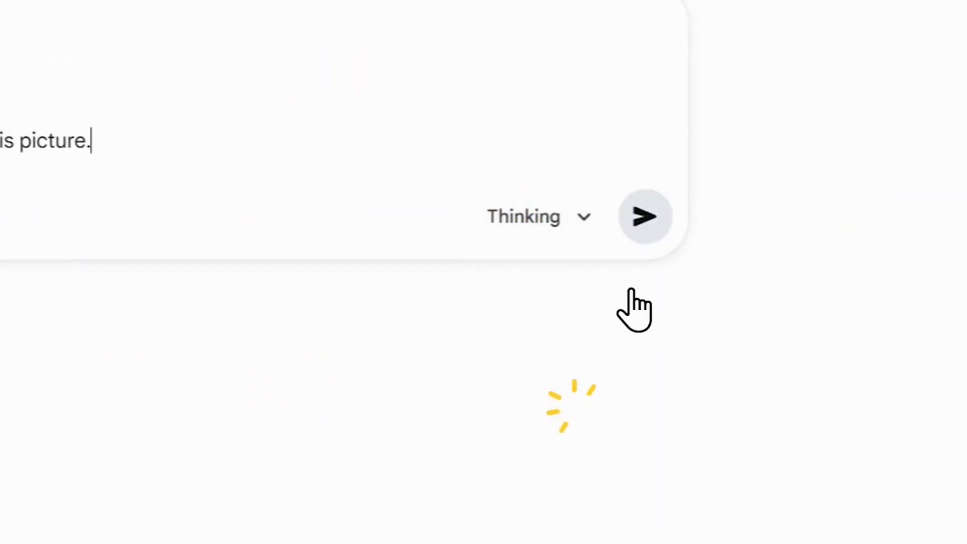
left_click(645, 217)
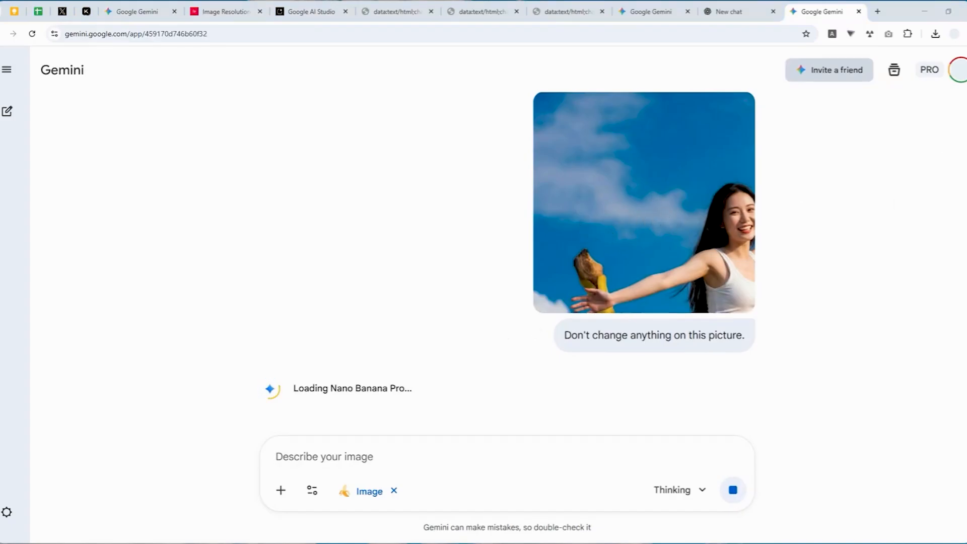
Examine the remaining split files image_top_right.png, image_bottom_left.png and image_bottom_right.png in the "2" folder
left_click_drag(964, 63, 573, 70)
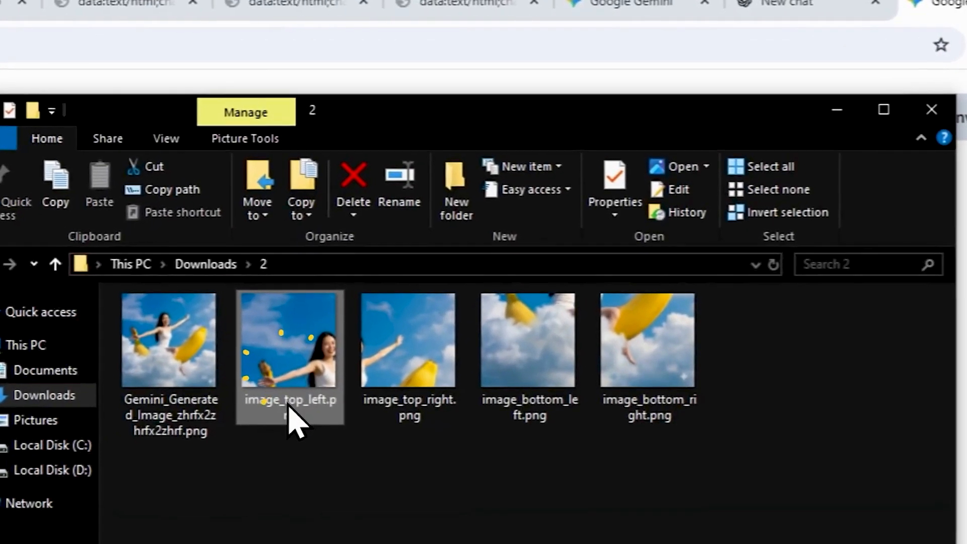
left_click(418, 368)
left_click(553, 365)
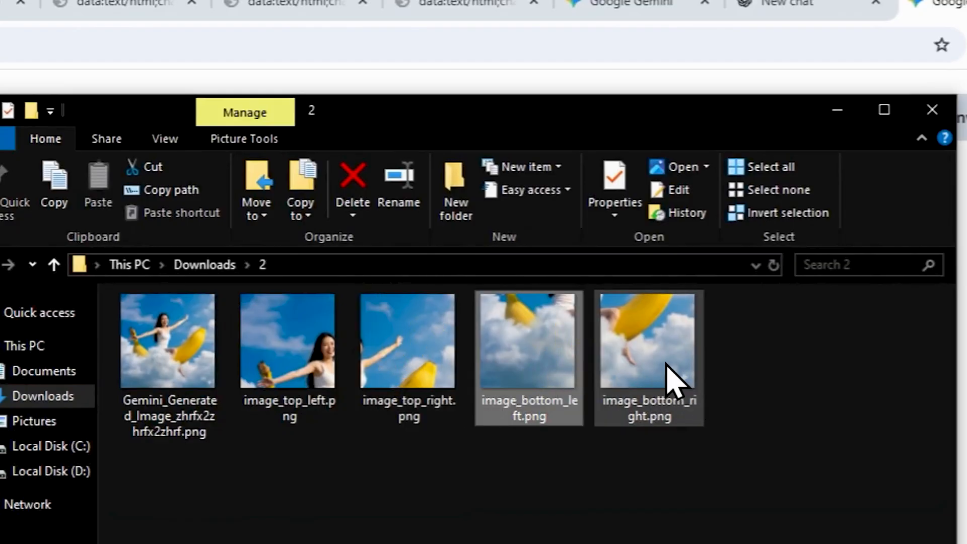
left_click(423, 393)
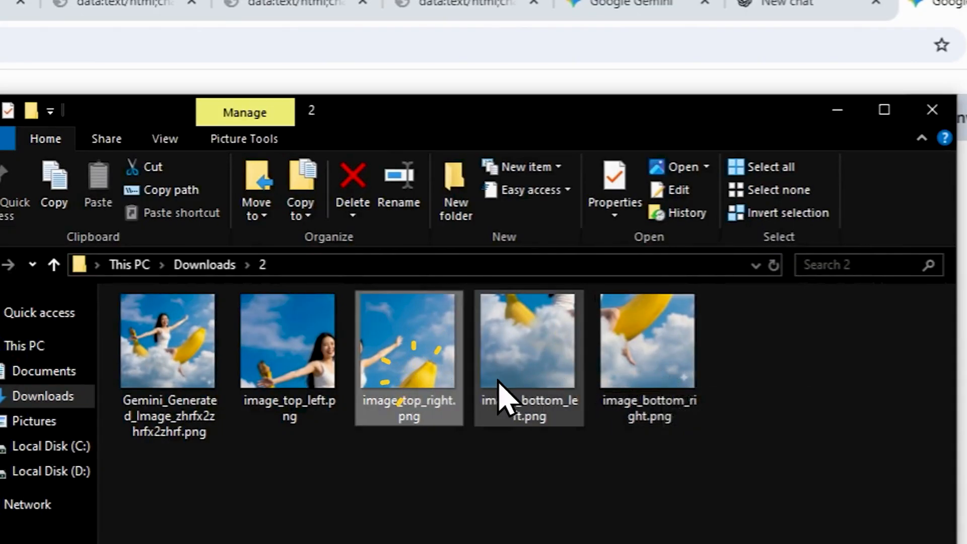
left_click(525, 386)
left_click(623, 374)
left_click_drag(558, 112, 966, 144)
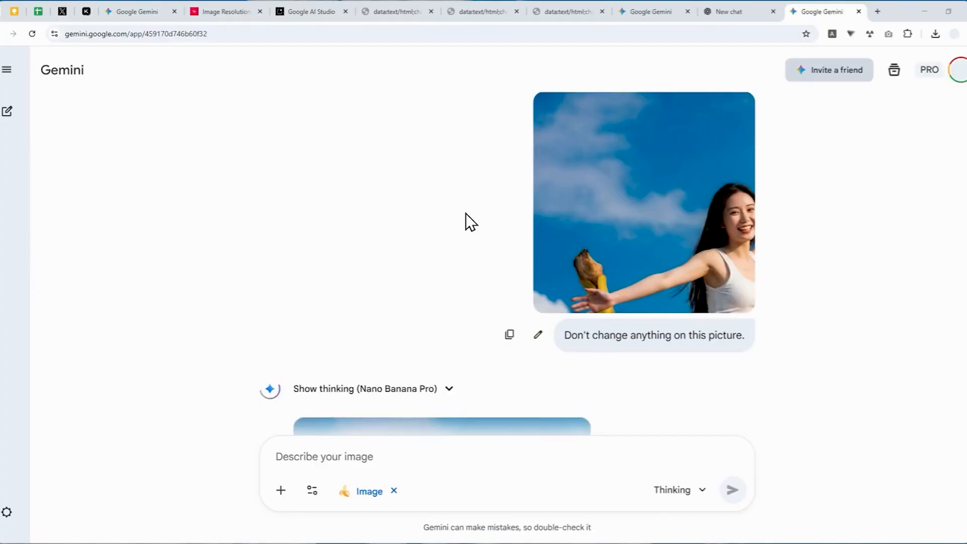
Download the regenerated top-left section from the Gemini reply at full size
scroll(475, 153, "down", 5)
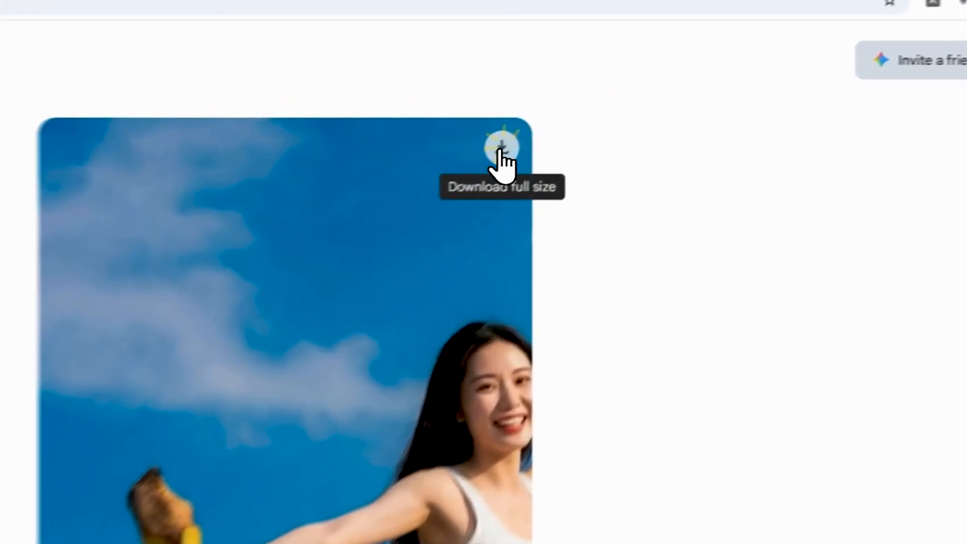
left_click(572, 122)
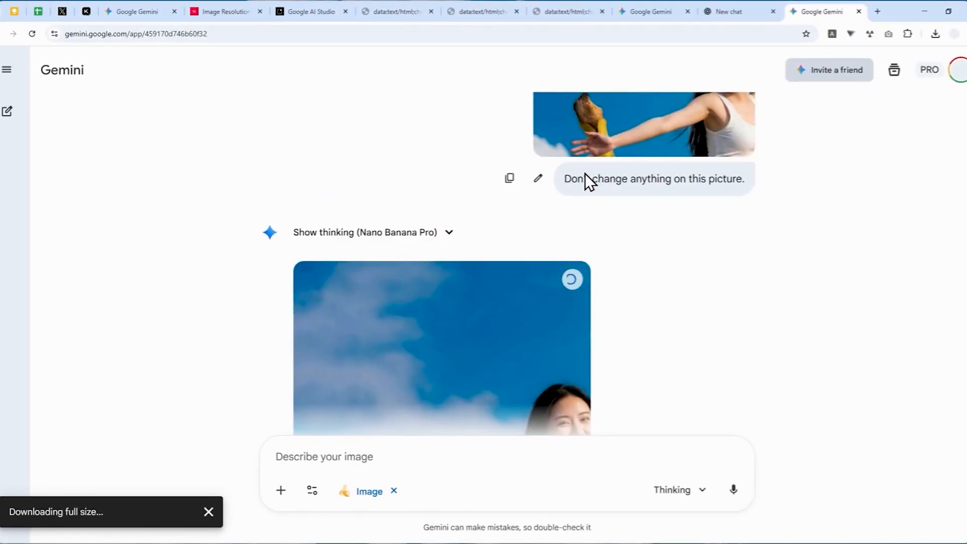
scroll(564, 206, "down", 3)
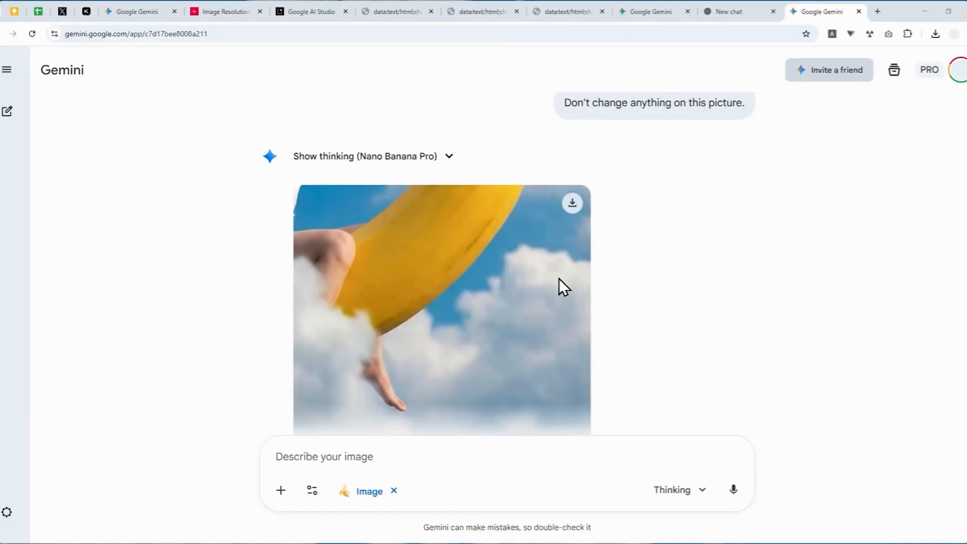
Examine the four regenerated section images from Gemini in the "2" folder under Downloads
left_click_drag(964, 71, 561, 80)
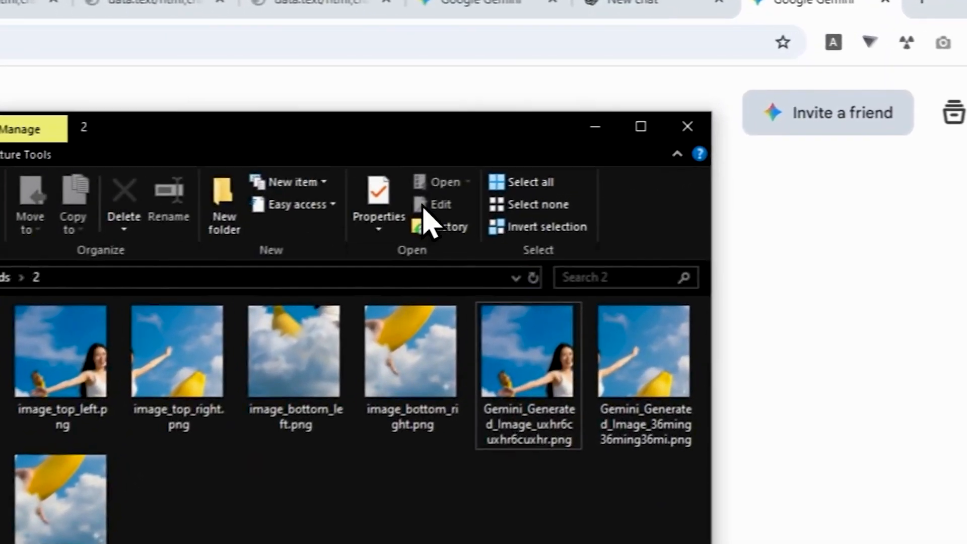
left_click(556, 362)
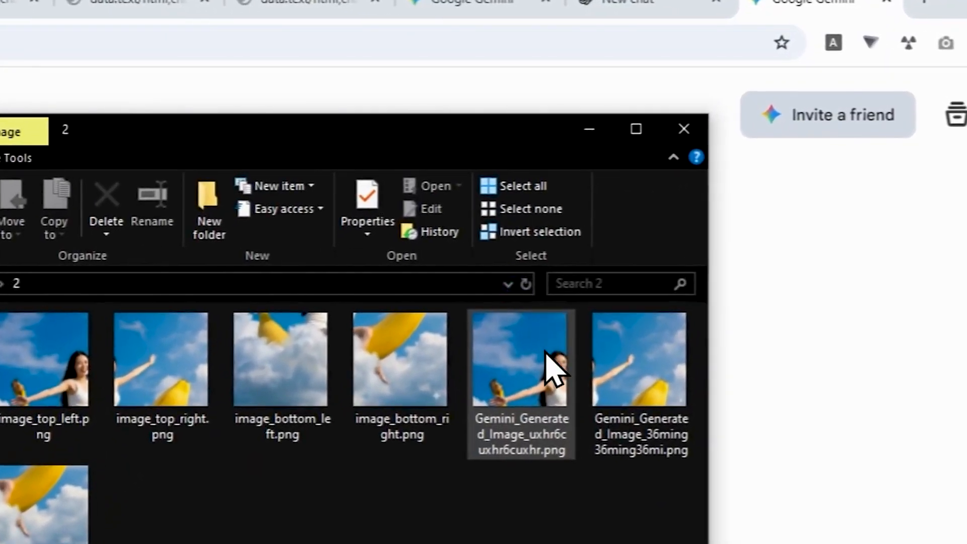
left_click(648, 382)
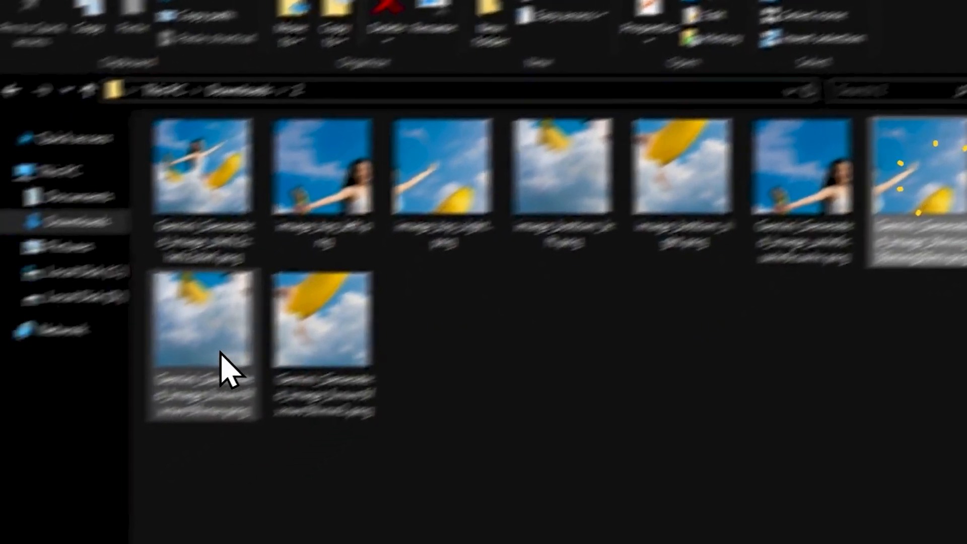
left_click(358, 280)
left_click(58, 531)
left_click(529, 269)
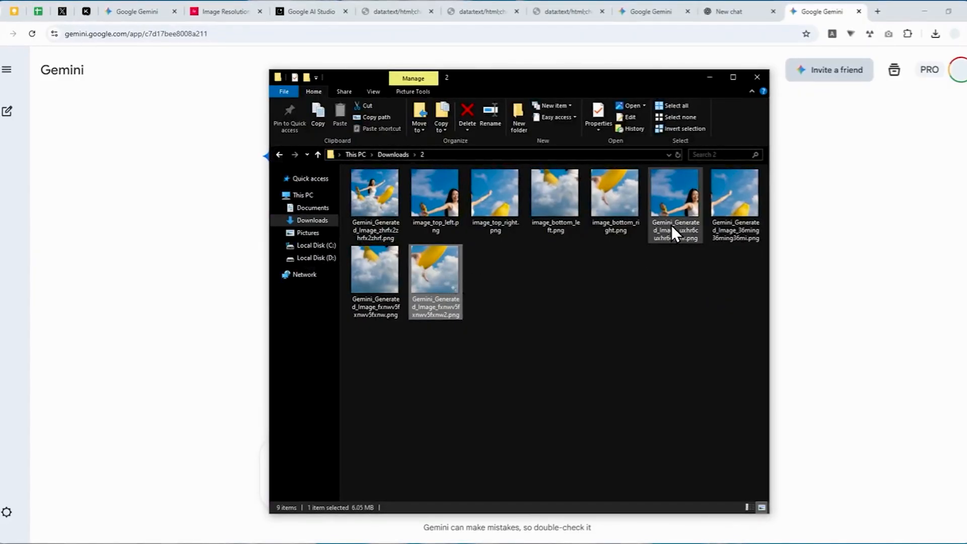
Rename the regenerated image of the woman's upper-left section as "top left"
left_click(671, 194)
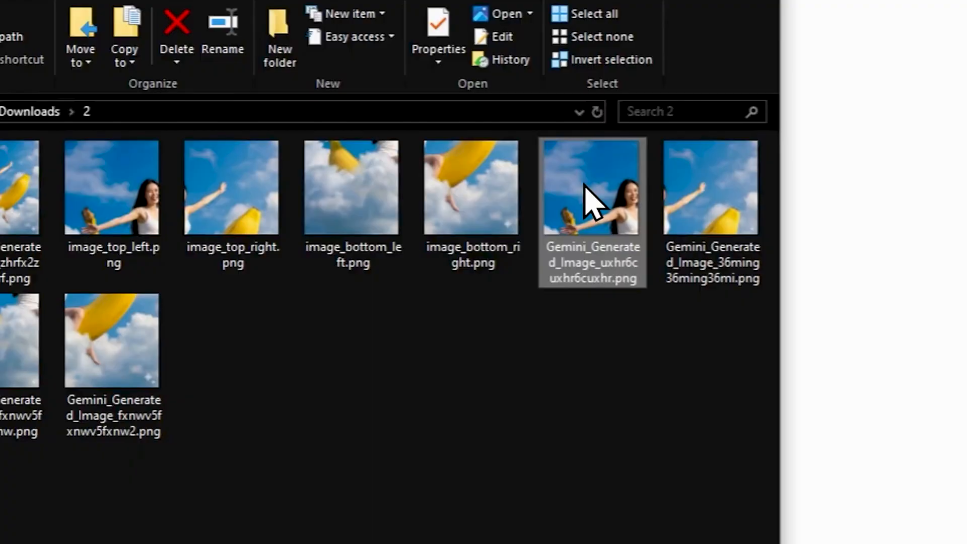
key("F2")
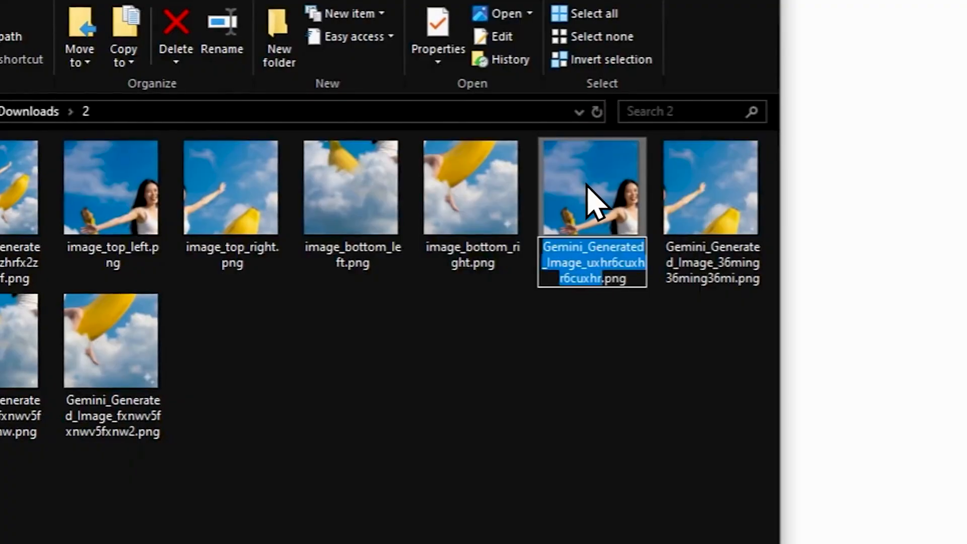
type("top ")
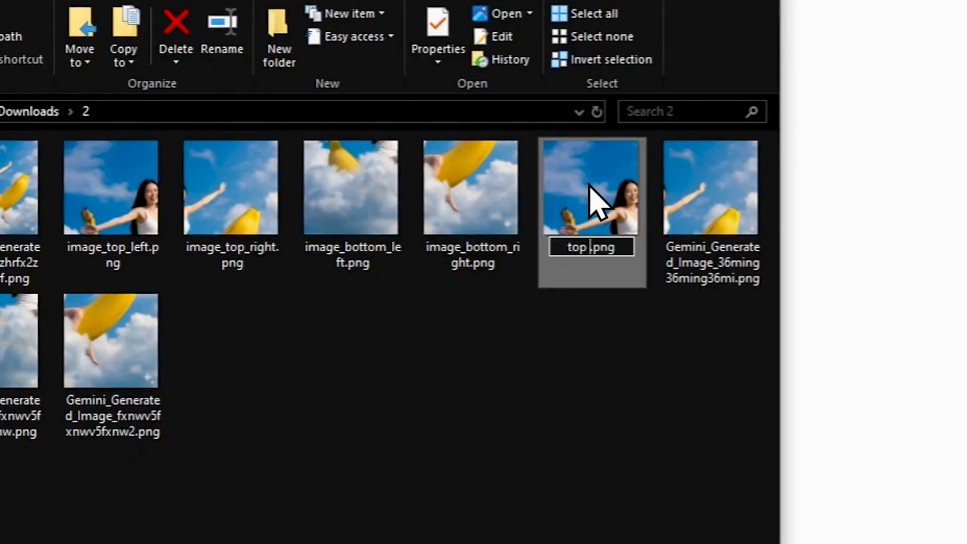
type("left")
key("Return")
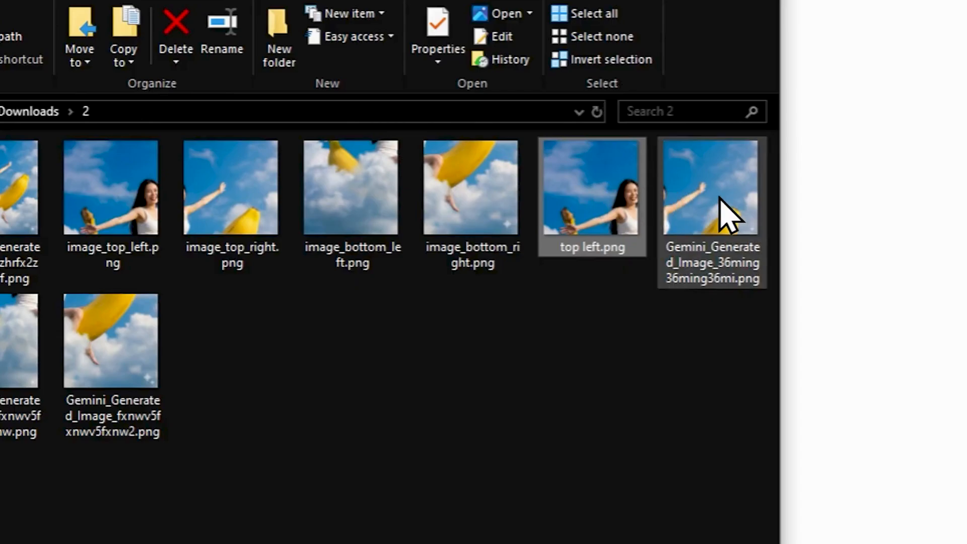
Rename the regenerated image of the upper-right section as "top right"
left_click(740, 201)
key("F2")
type("top ri")
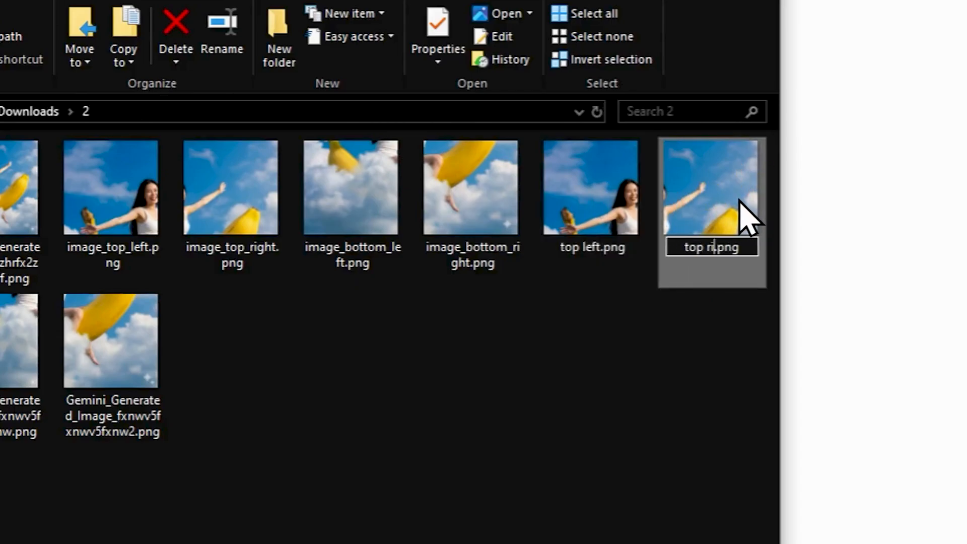
type("ght")
key("Return")
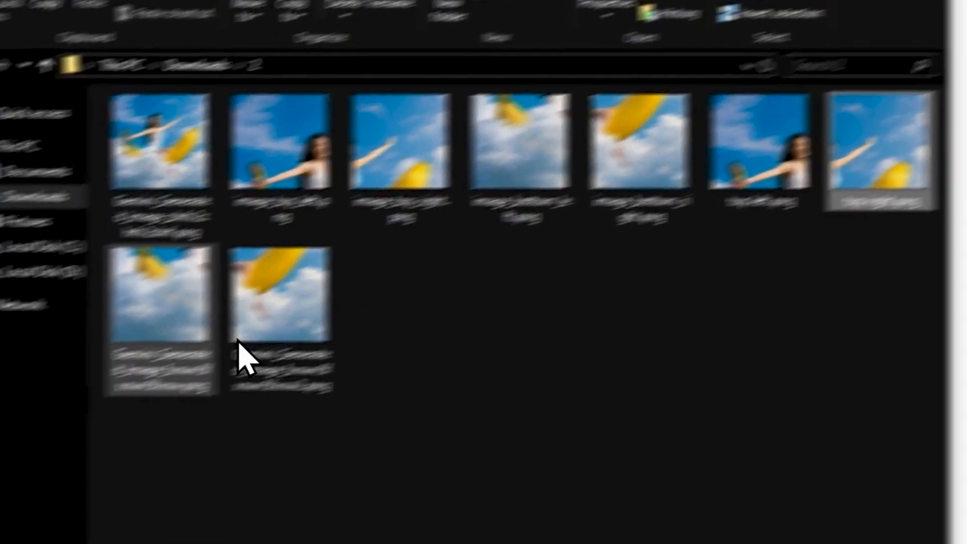
Rename the two regenerated lower-section images as "bottom left" and "bottom right"
left_click(156, 318)
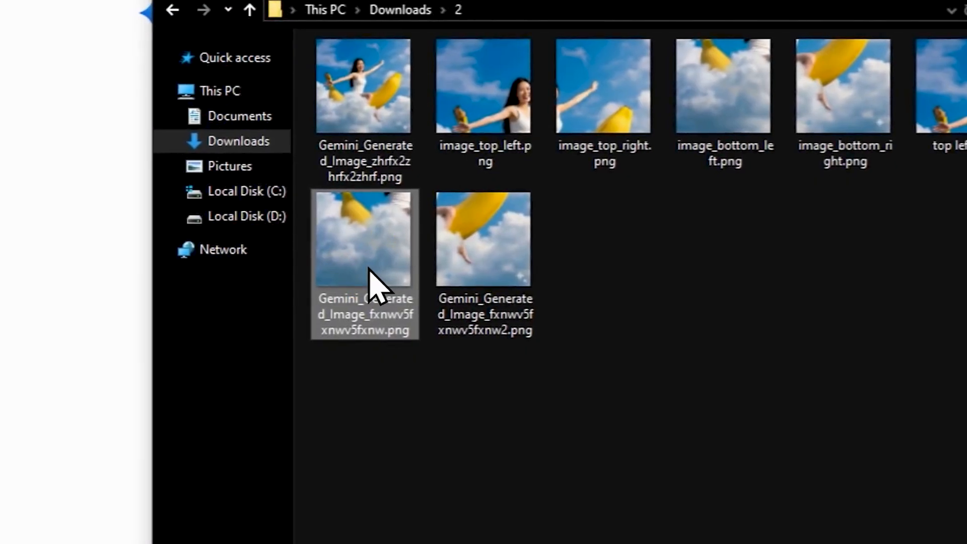
key("F2")
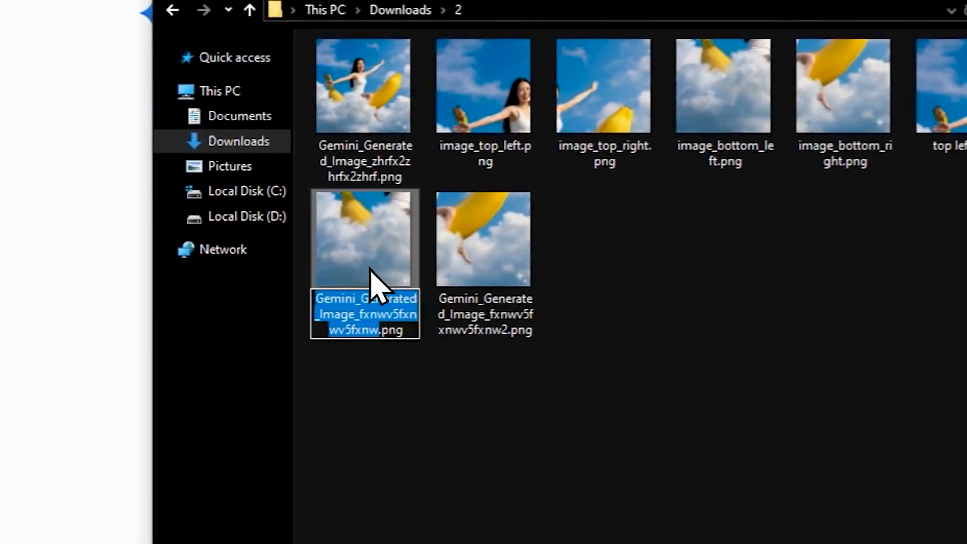
type("bottom left")
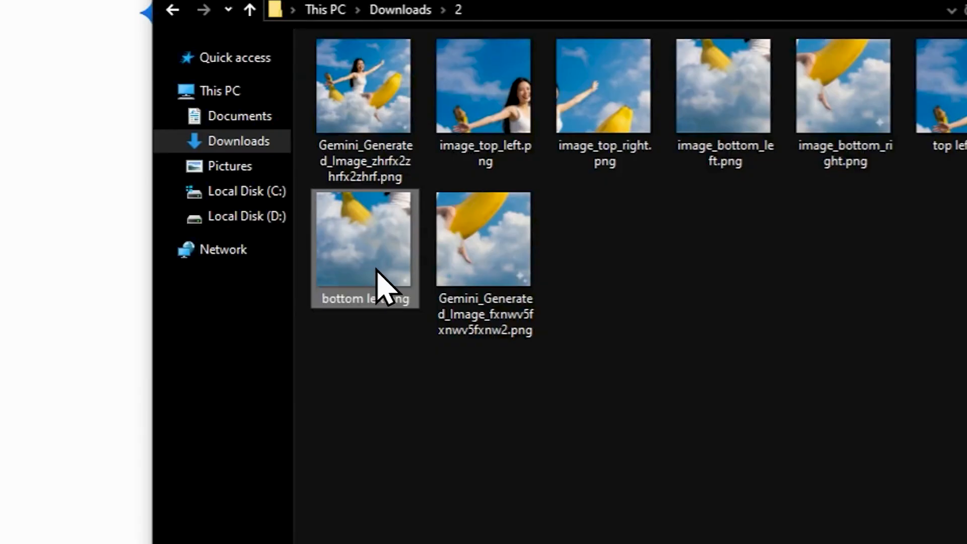
left_click(464, 280)
key("F2")
type("bottom right")
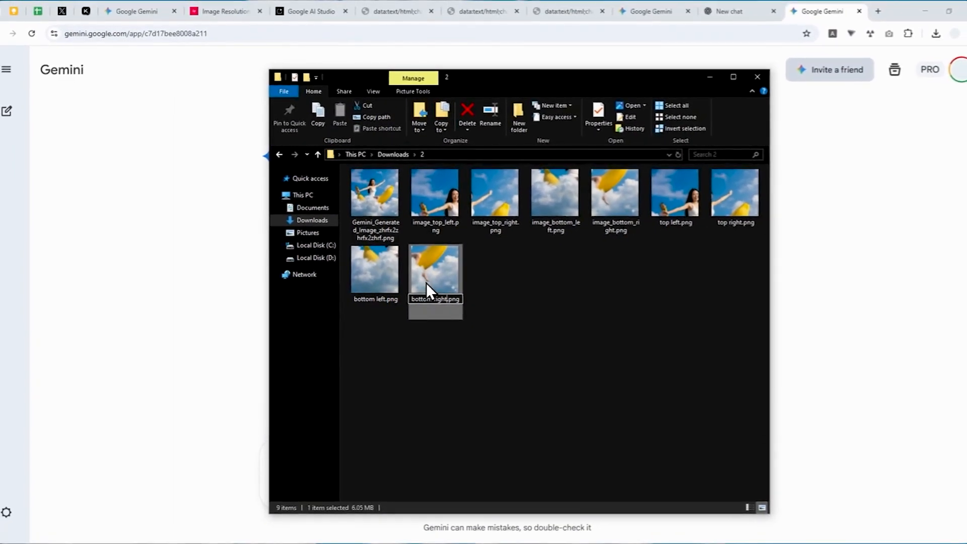
key("Return")
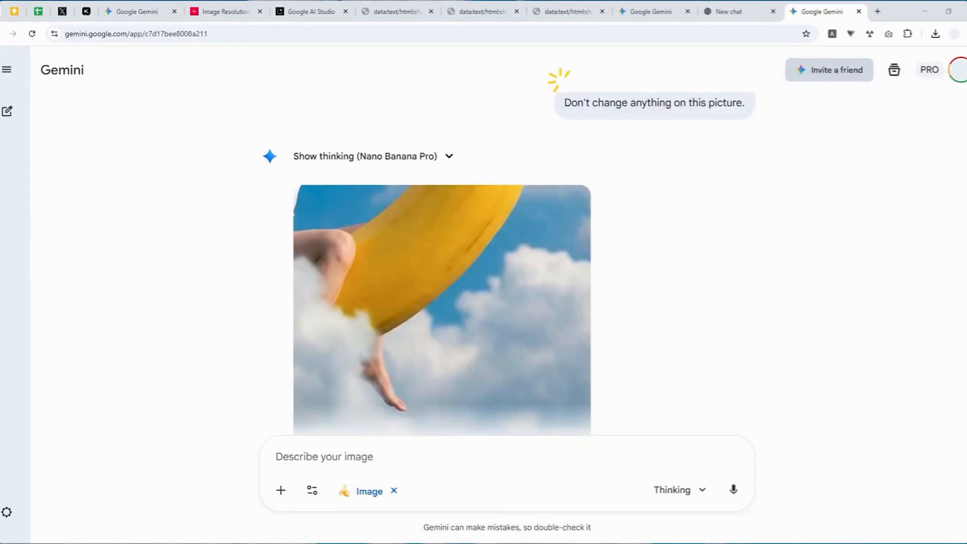
Open ChatGPT at chatgpt.com in a new browser tab
left_click(874, 8)
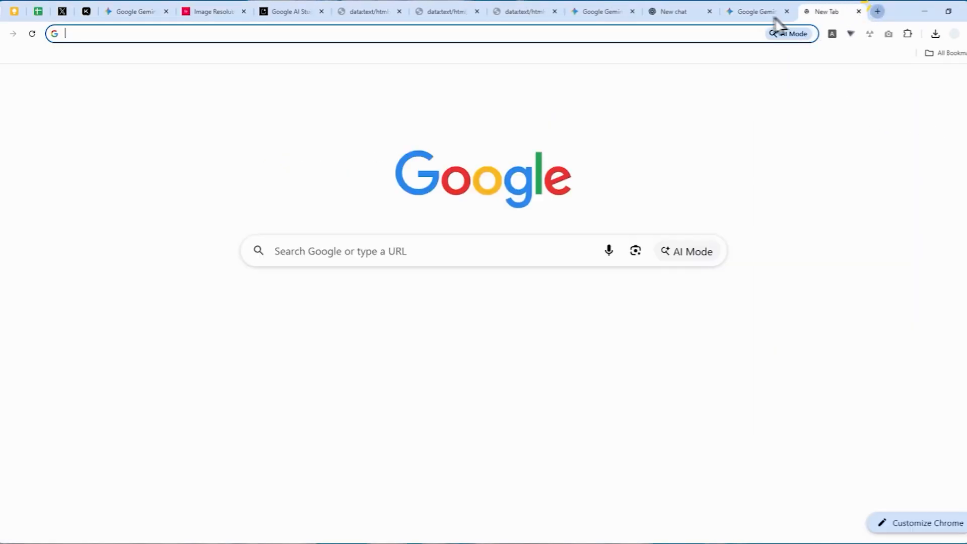
type("ch")
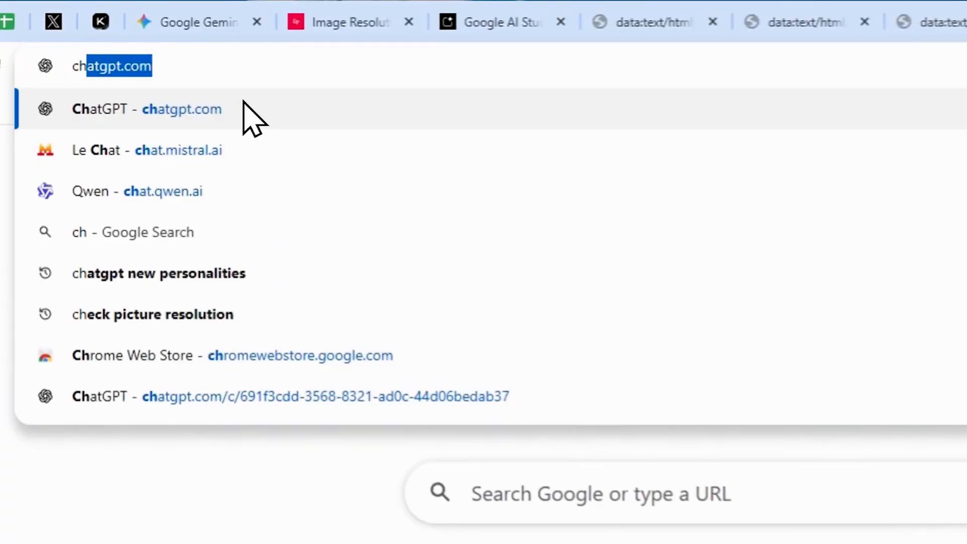
left_click(243, 109)
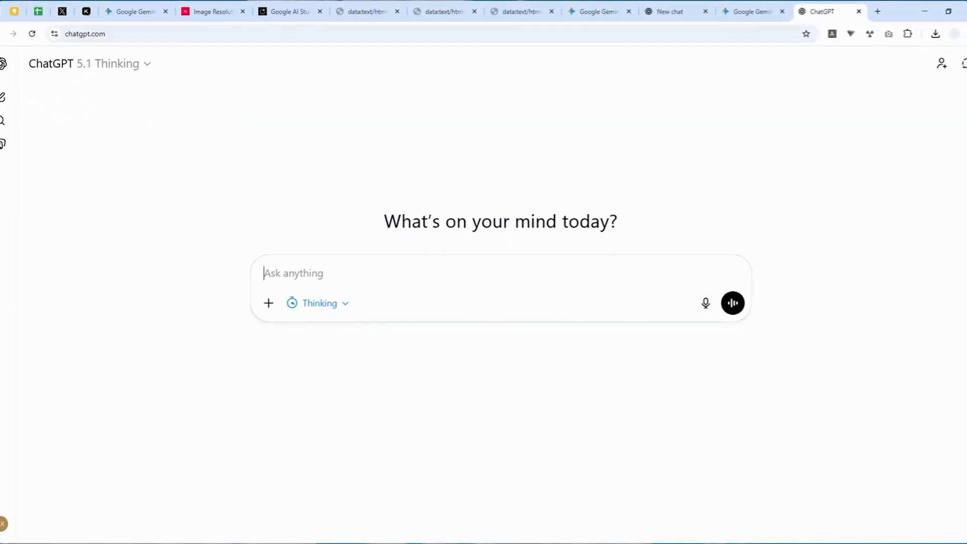
Attach top left.png, top right.png, bottom left.png and bottom right.png from the Downloads folder "2" to the ChatGPT message
key("alt+Tab")
left_click_drag(794, 93, 721, 95)
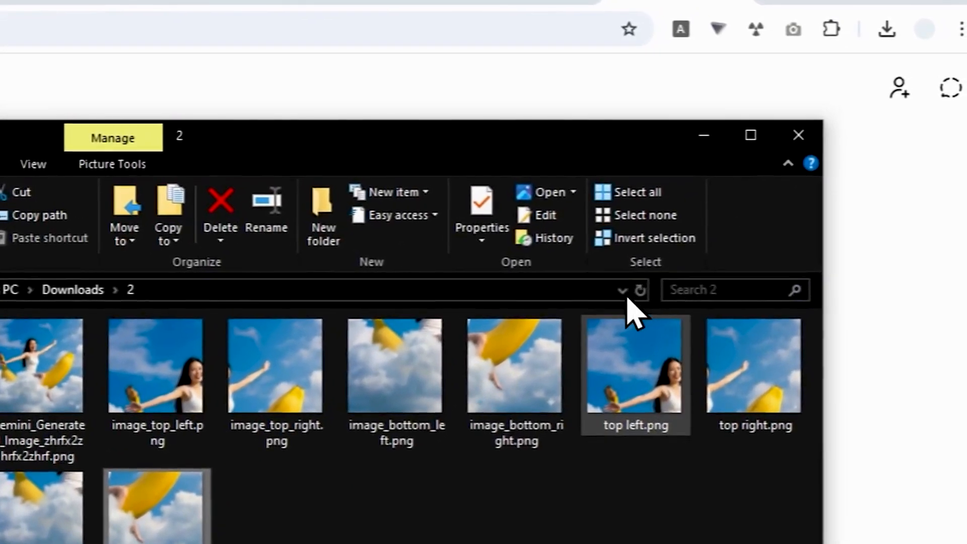
left_click(643, 389)
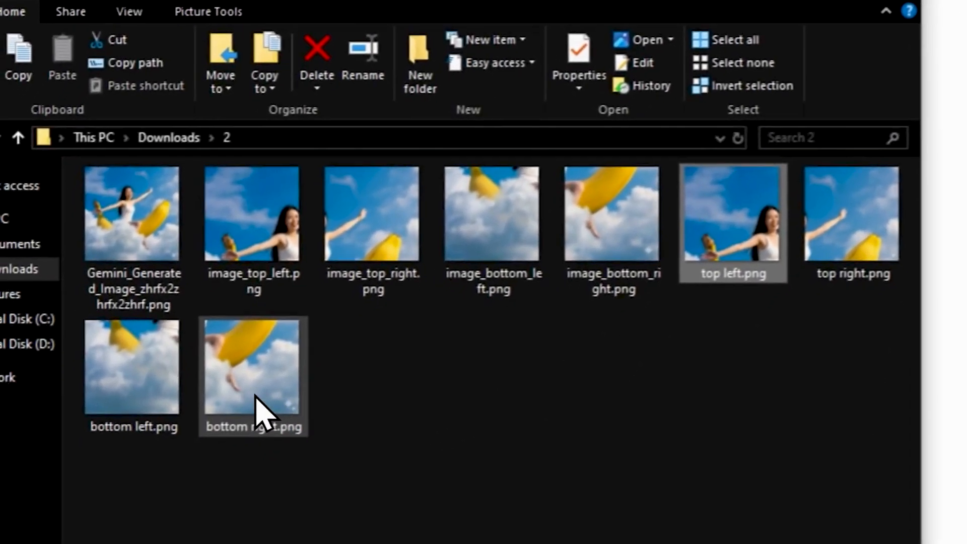
left_click(257, 398, "shift")
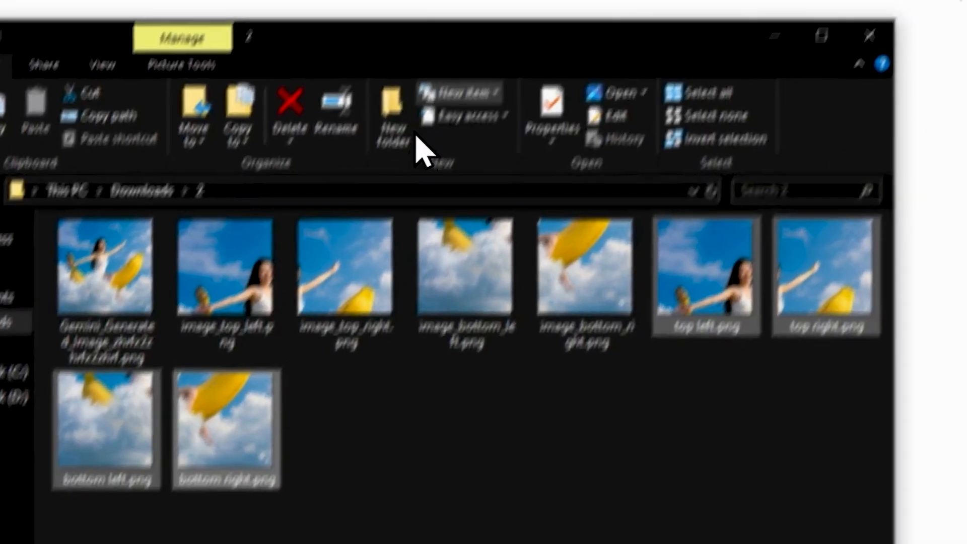
left_click_drag(363, 150, 966, 181)
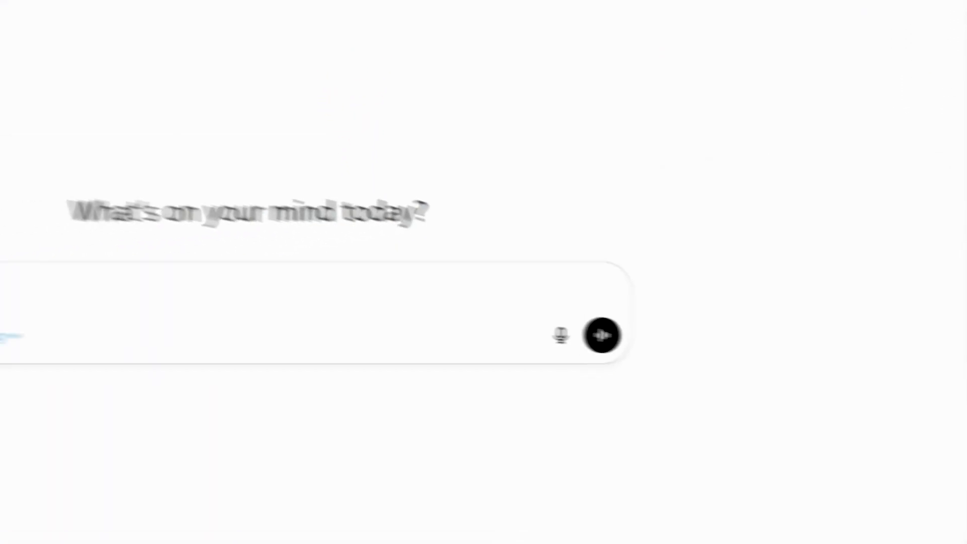
left_click_drag(964, 292, 332, 274)
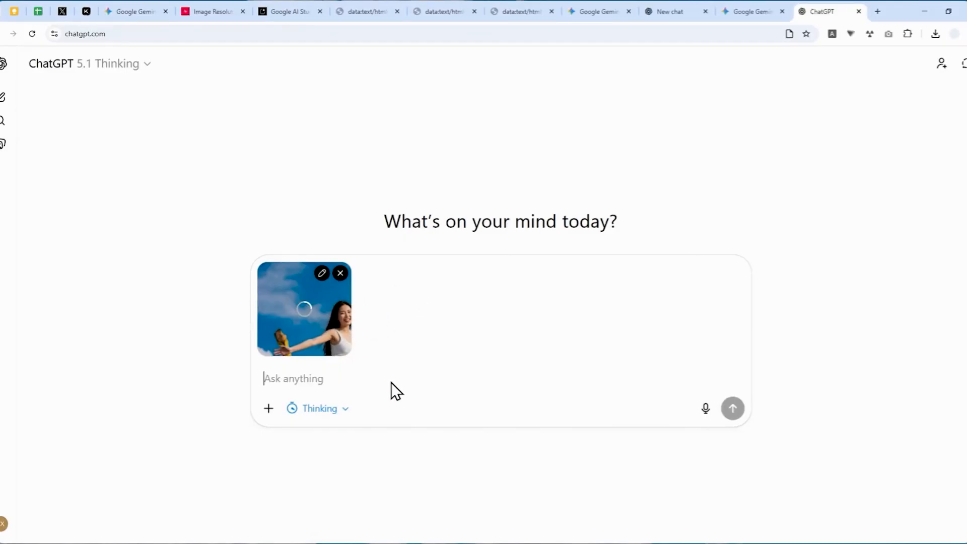
left_click(469, 519)
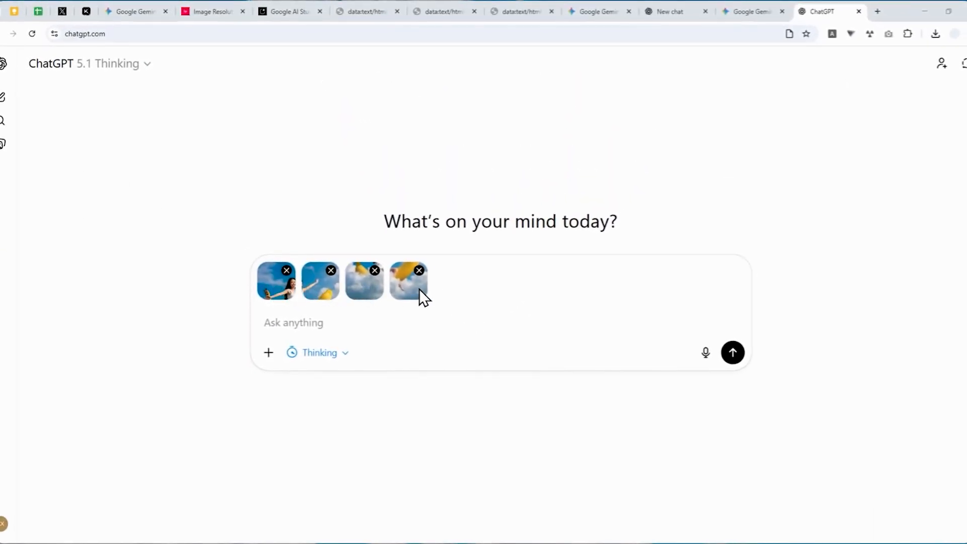
Copy the prepared code-interpreter prompt for stitching the four pictures by file name, paste it into the ChatGPT message and send it
left_click(496, 15)
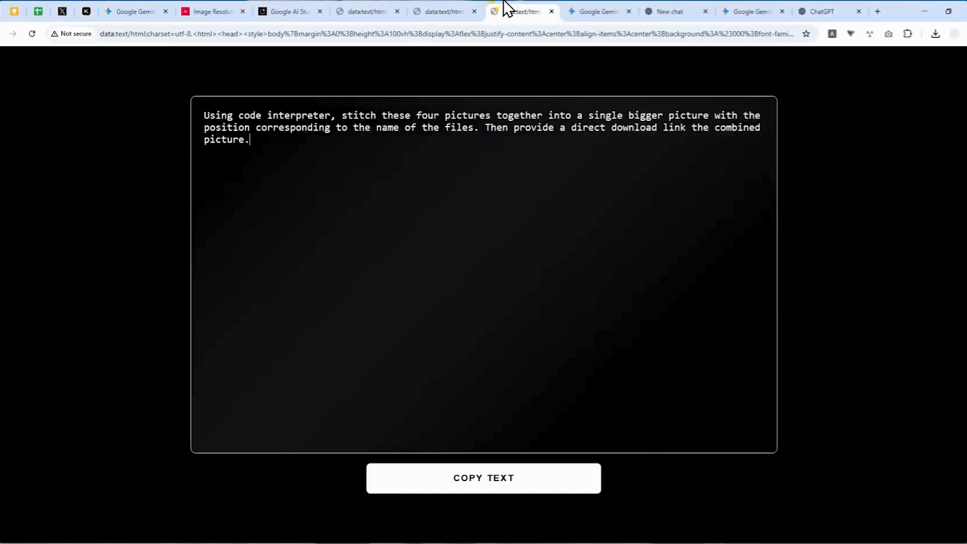
left_click(469, 488)
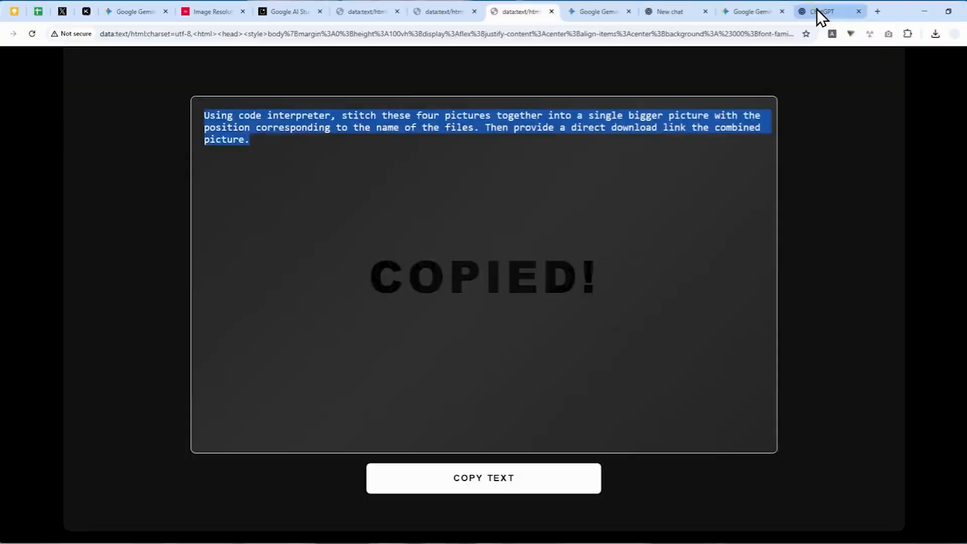
left_click(818, 11)
right_click(167, 371)
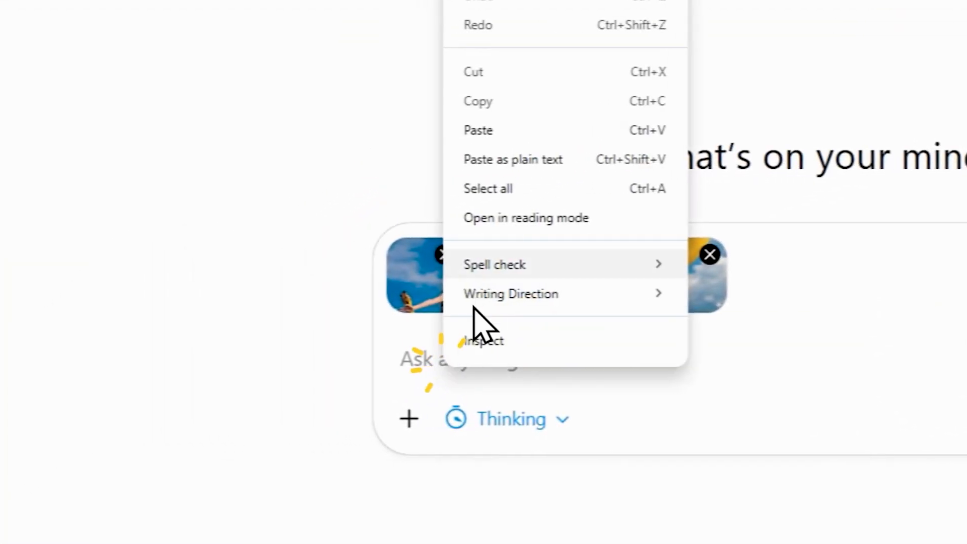
left_click(202, 145)
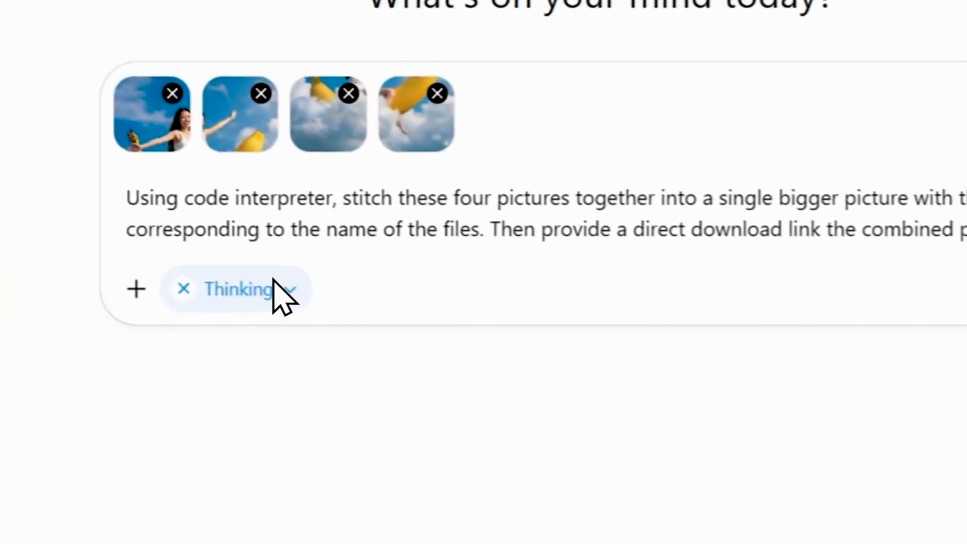
left_click(931, 286)
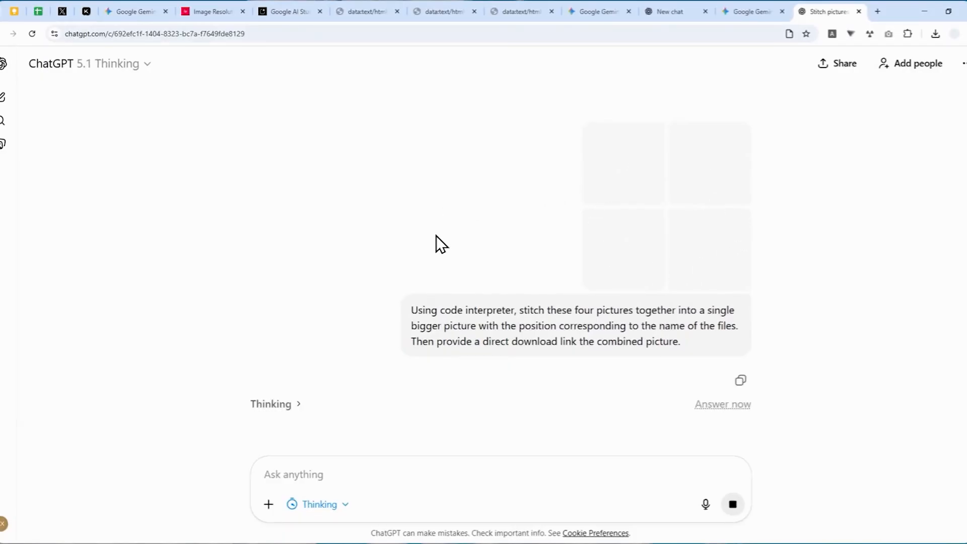
Show the first version of ChatGPT's response and open the downloaded file combined-stitch-2x2.png
scroll(472, 277, "down", 1)
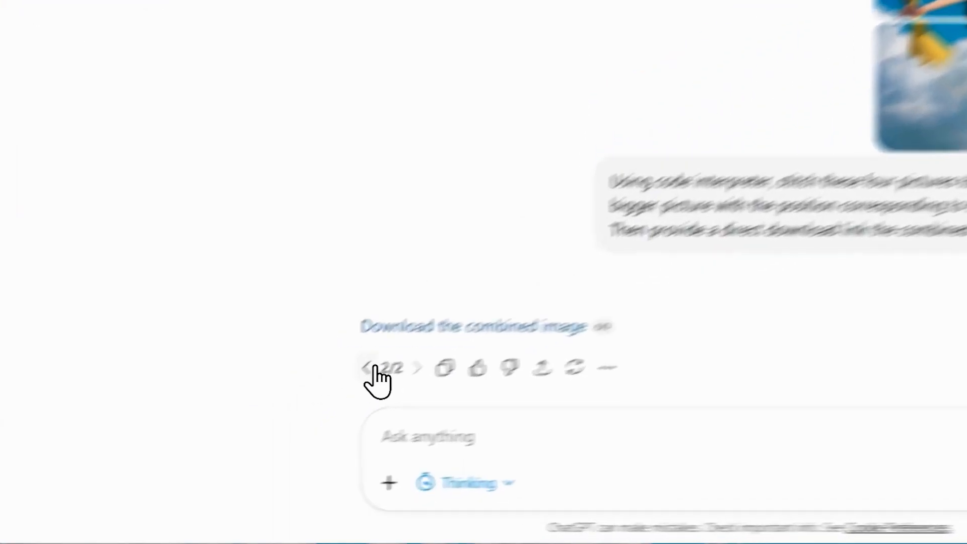
left_click(375, 370)
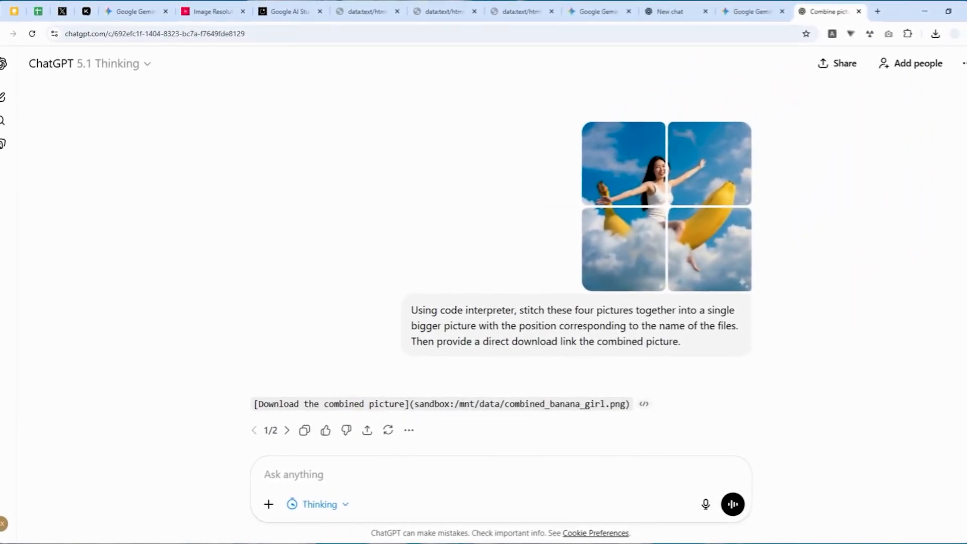
left_click(935, 34)
left_click(807, 75)
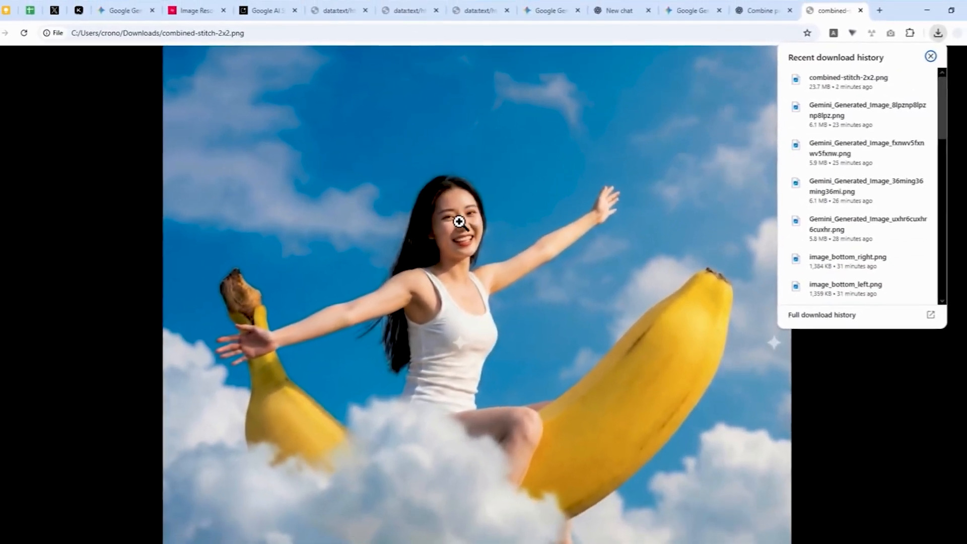
Inspect the woman's face in the stitched picture at full size and return to the whole image
left_click(453, 215)
left_click(453, 216)
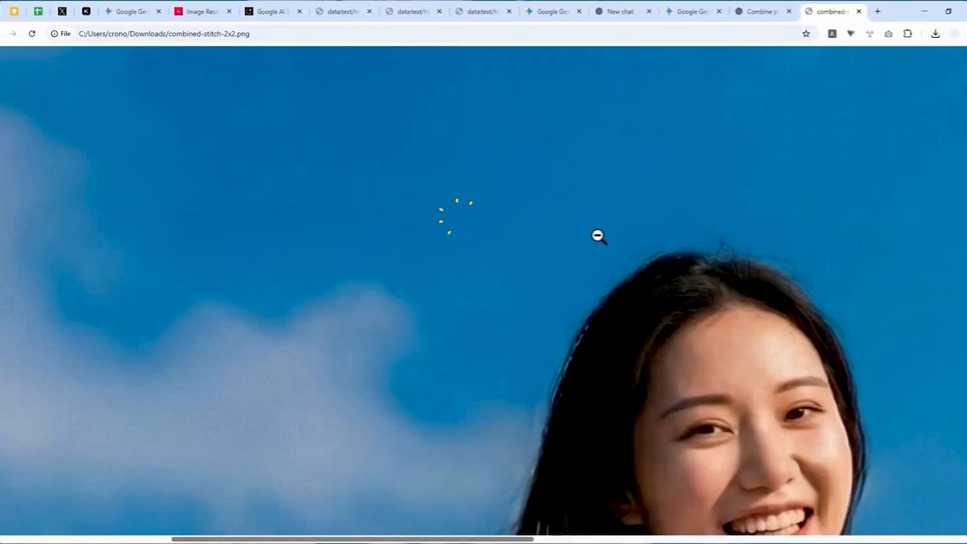
left_click(647, 228)
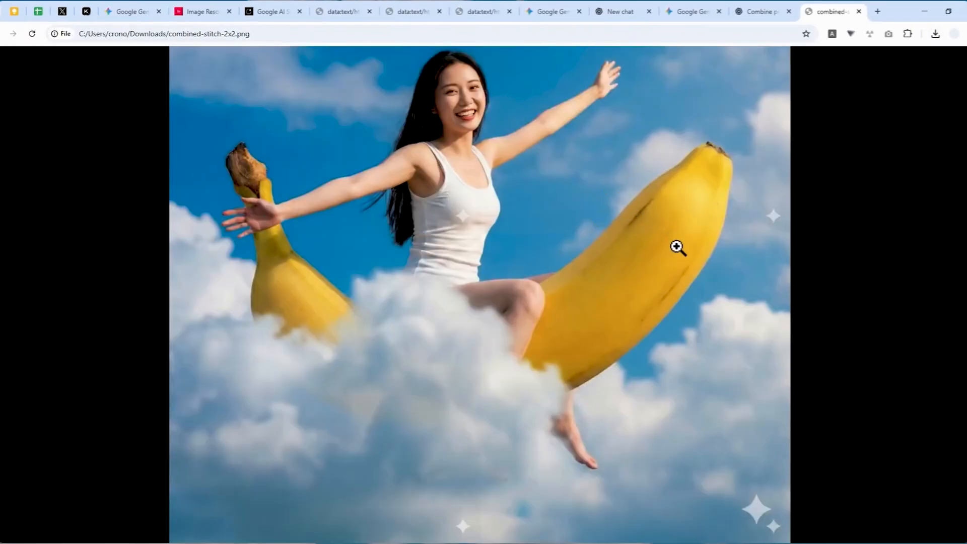
scroll(679, 257, "up", 1)
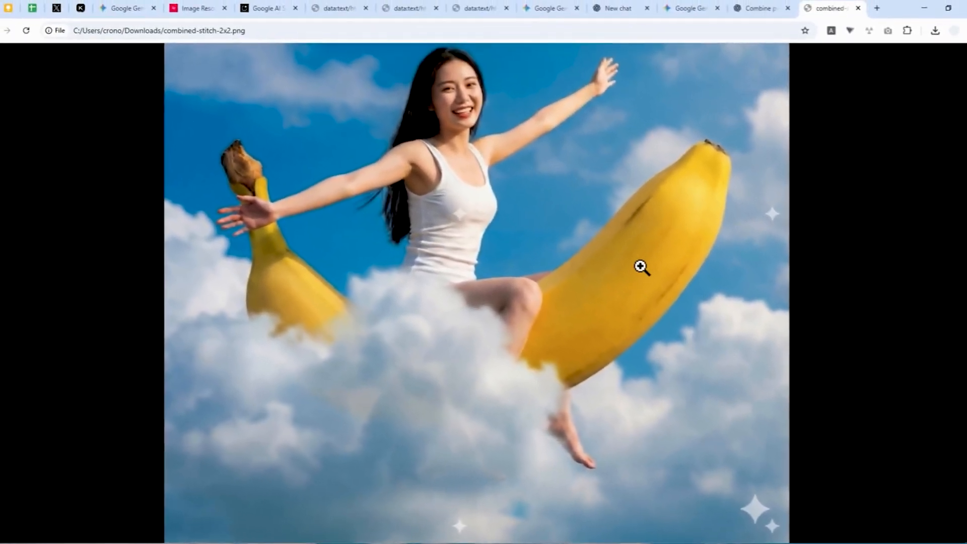
Examine the area between the woman's torso and the large banana at full size, checking for seams between the stitched sections
left_click(641, 267)
scroll(782, 298, "down", 7)
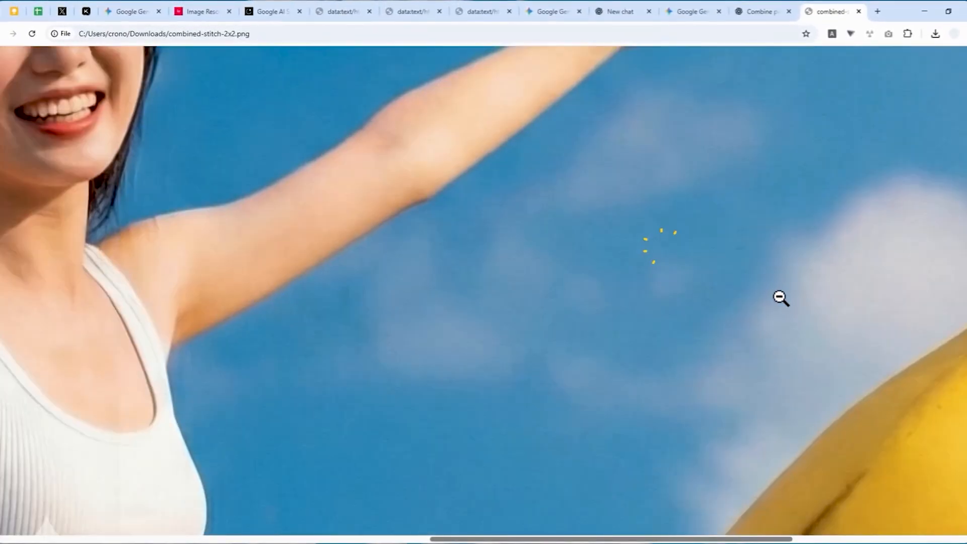
scroll(730, 298, "up", 3)
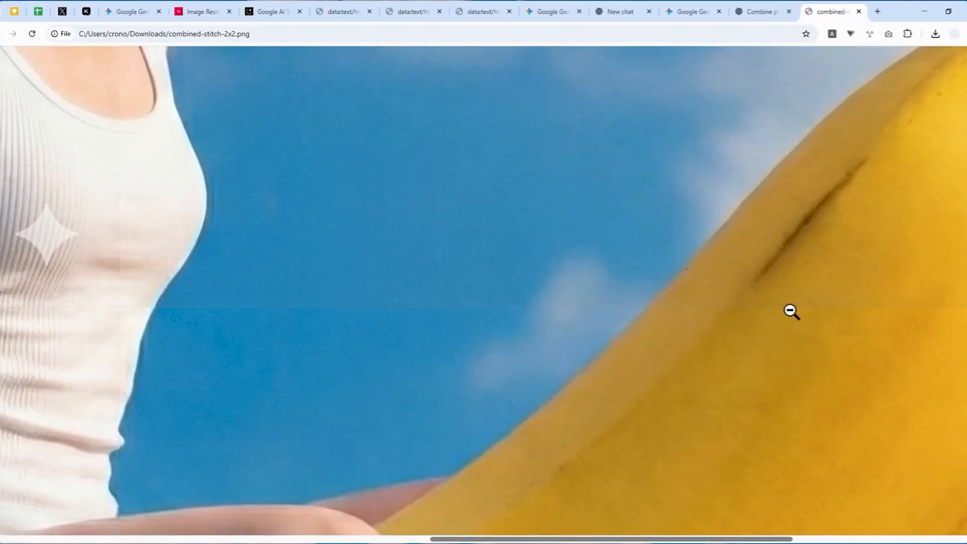
left_click(732, 323)
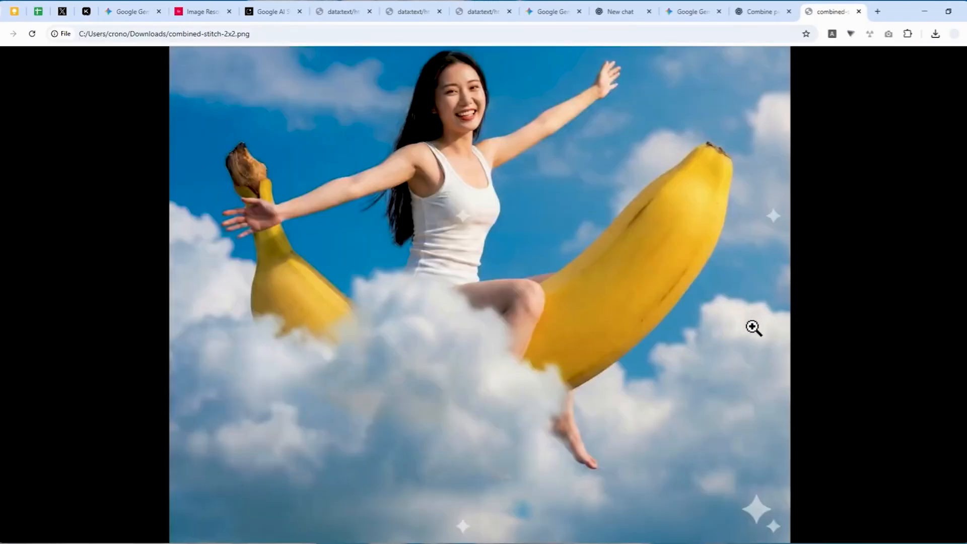
scroll(761, 335, "up", 3)
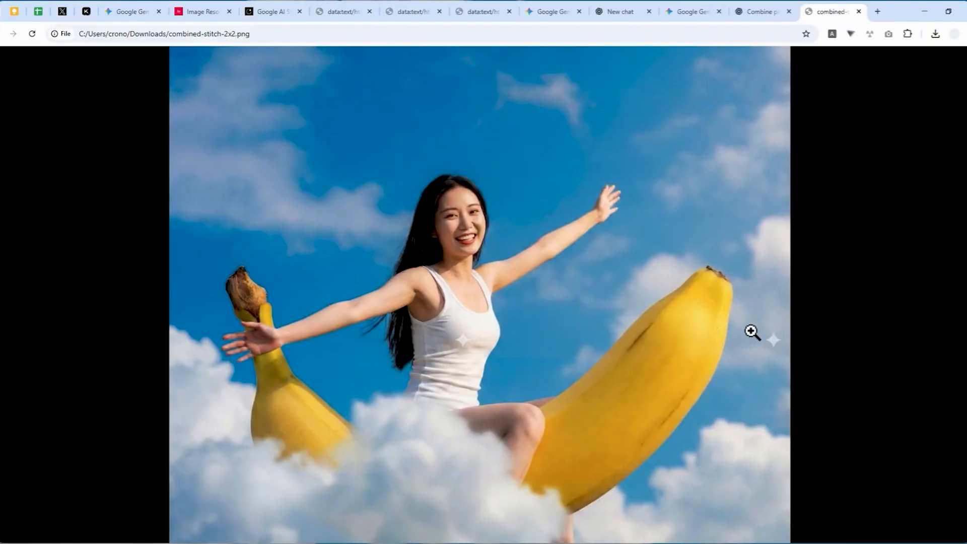
left_click(662, 369)
scroll(657, 365, "down", 5)
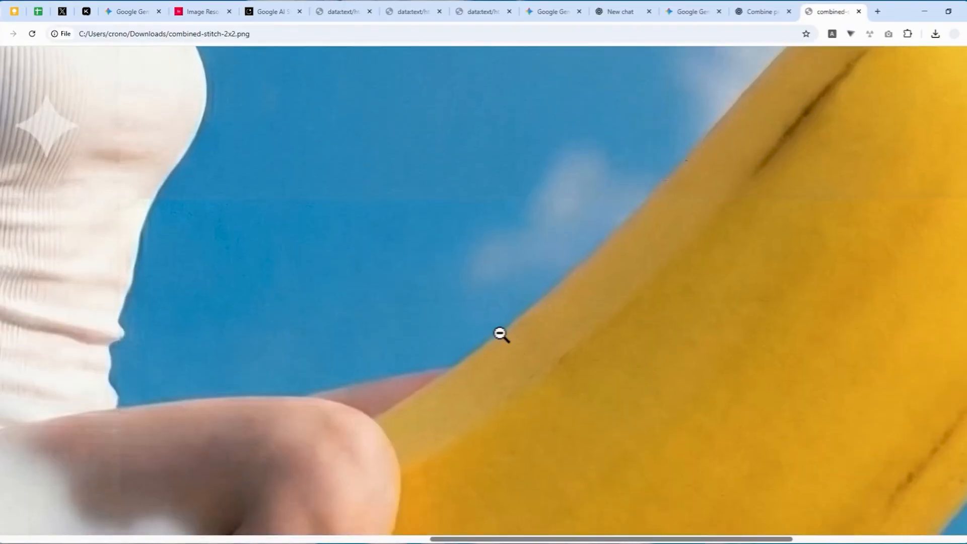
scroll(595, 254, "up", 1)
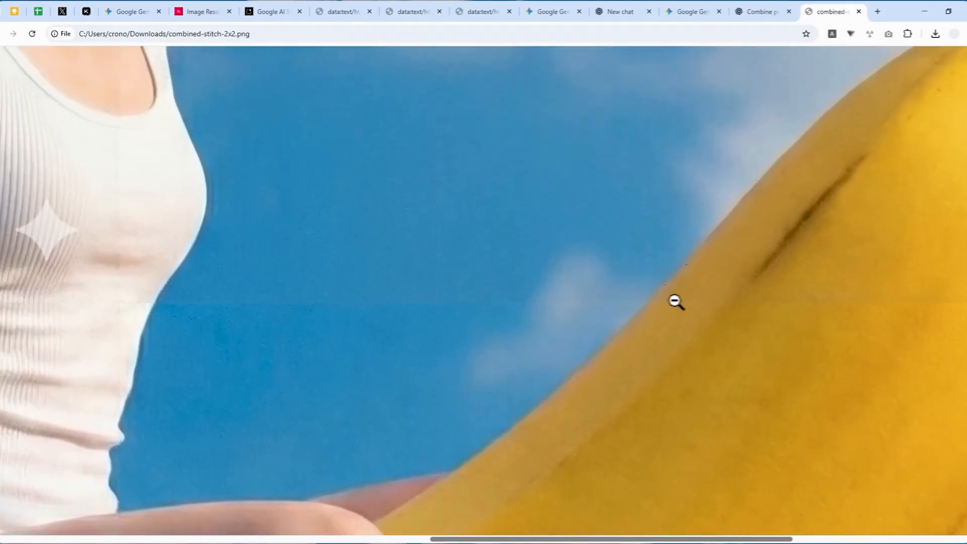
left_click(713, 298)
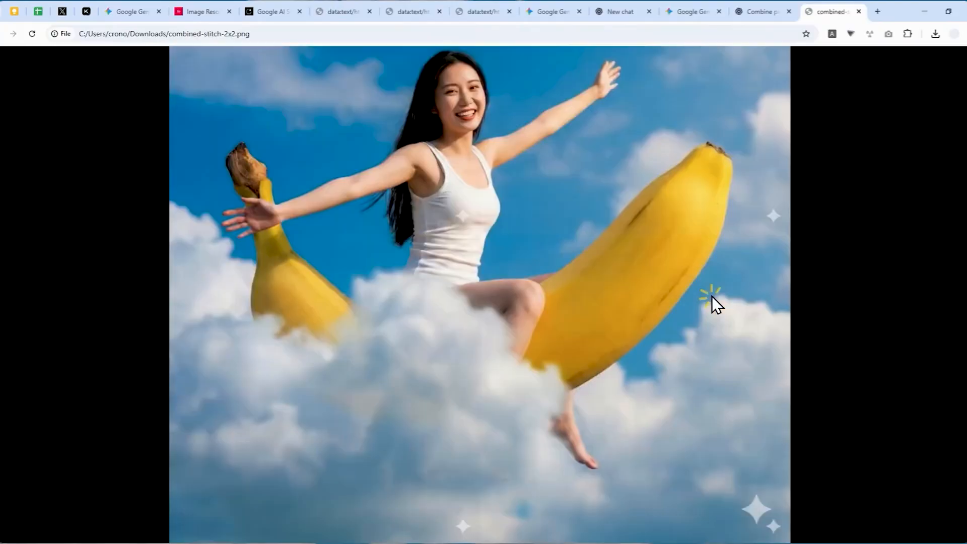
scroll(715, 299, "up", 2)
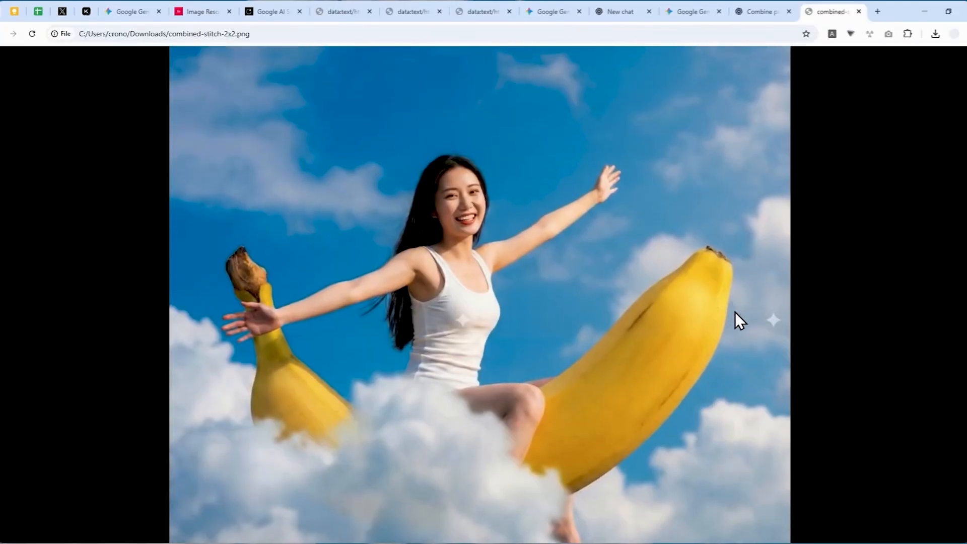
Load combined-stitch-2x2.png into a duplicate of the image analyser tab and highlight its resolution
right_click(196, 2)
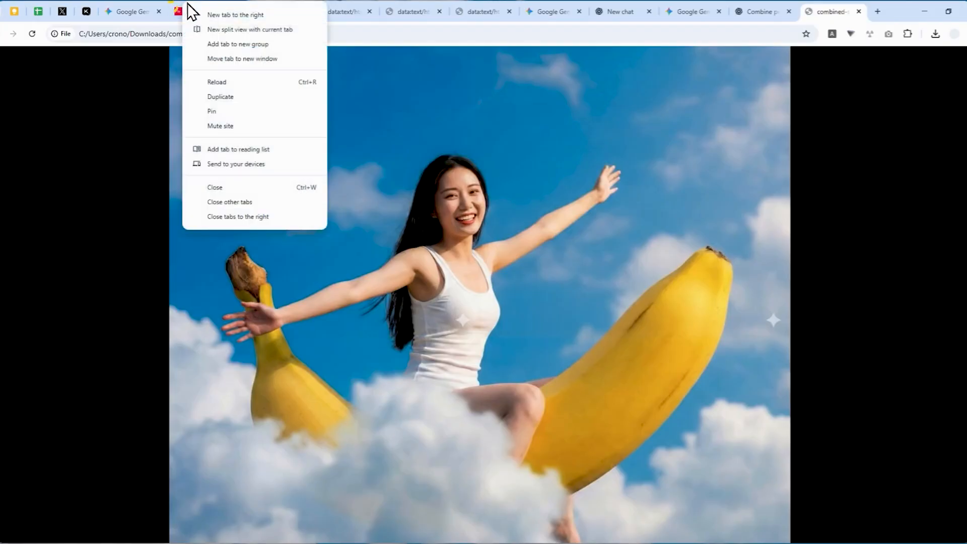
left_click(231, 95)
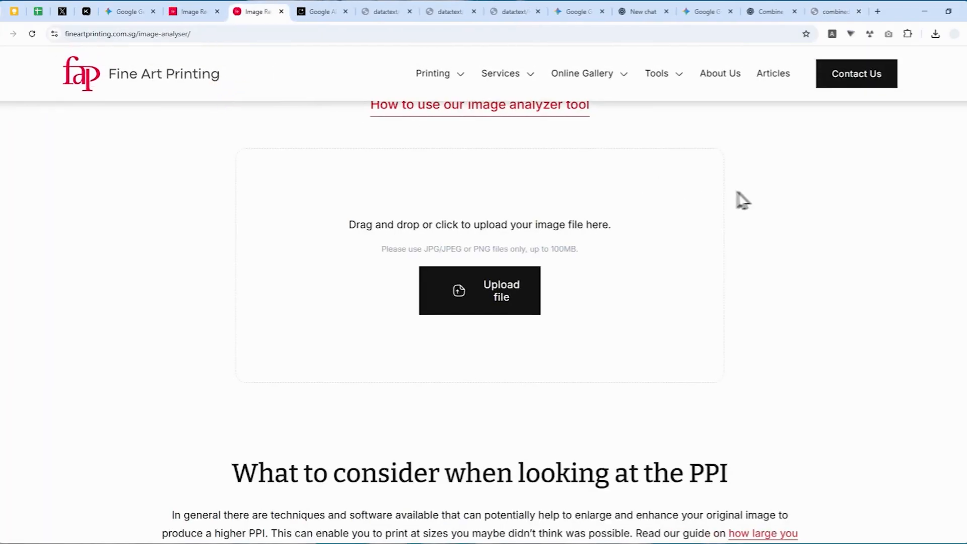
left_click(936, 32)
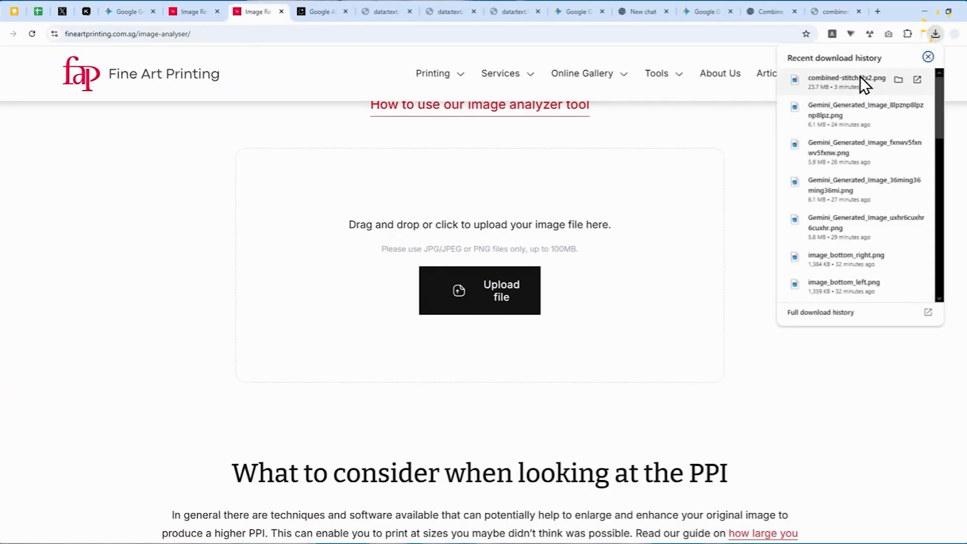
left_click_drag(851, 80, 503, 278)
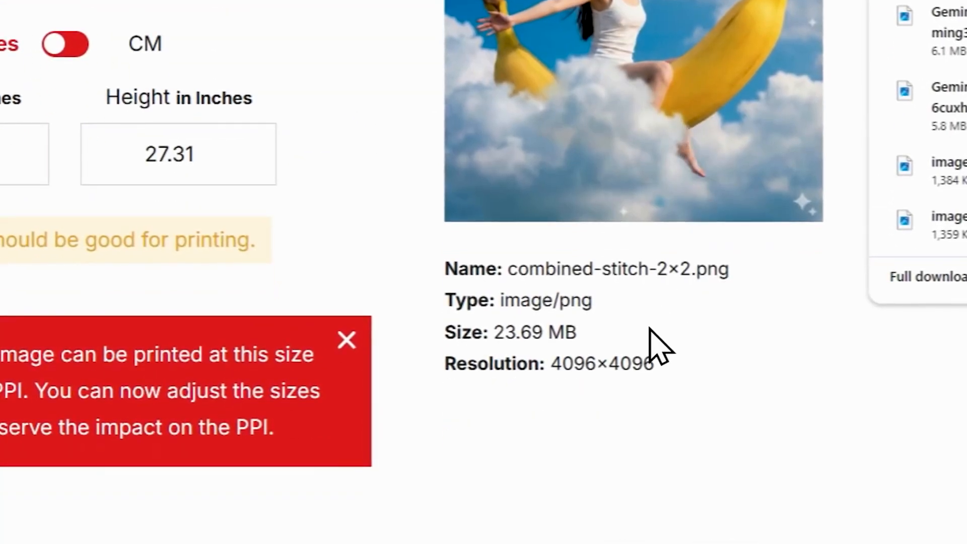
left_click_drag(663, 364, 442, 360)
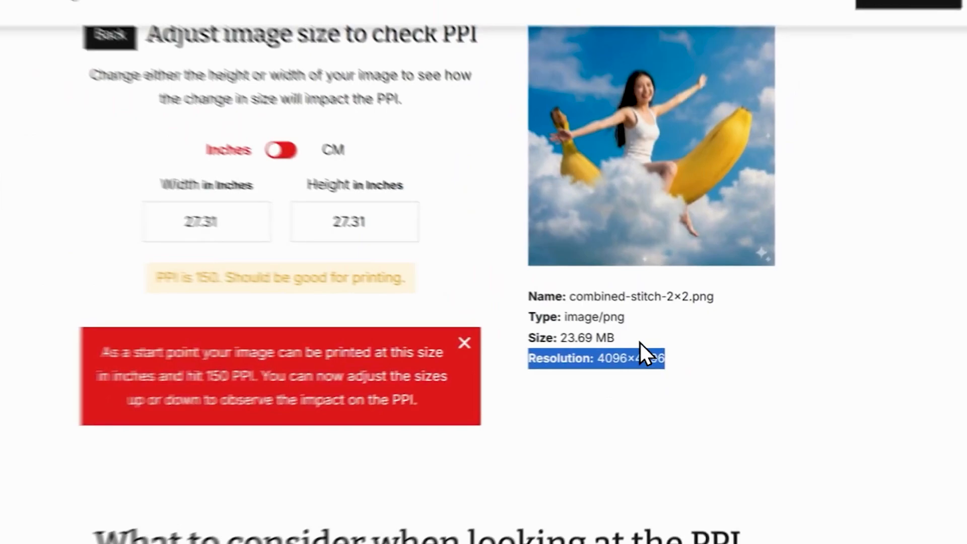
scroll(684, 192, "up", 2)
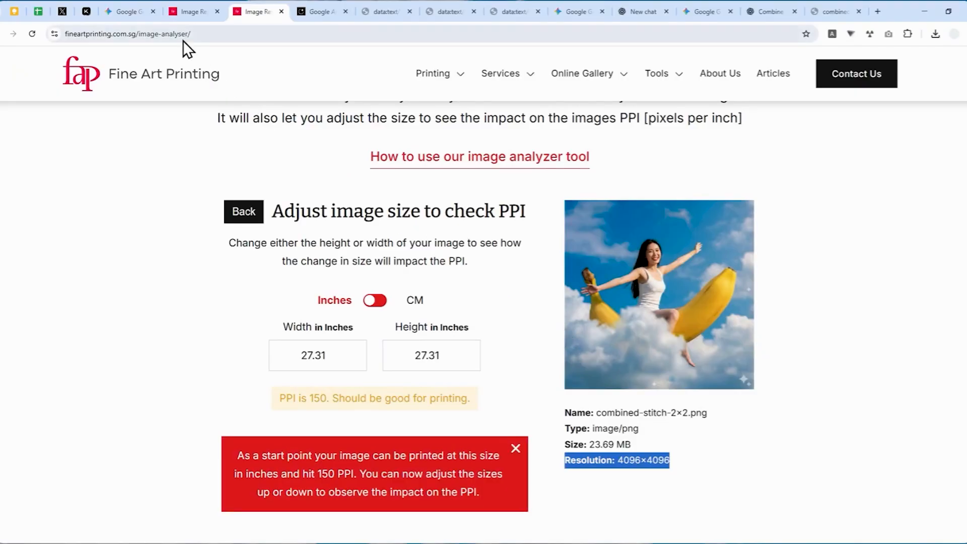
Compare the other banana-ride image in Gemini and its analyser results with the stitched picture's analysis and ChatGPT conversation
left_click(142, 7)
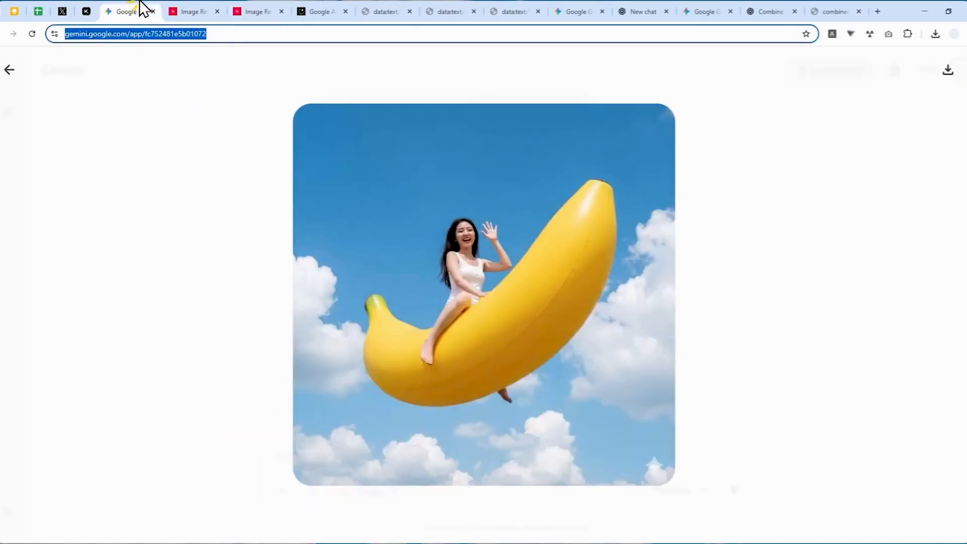
left_click(206, 6)
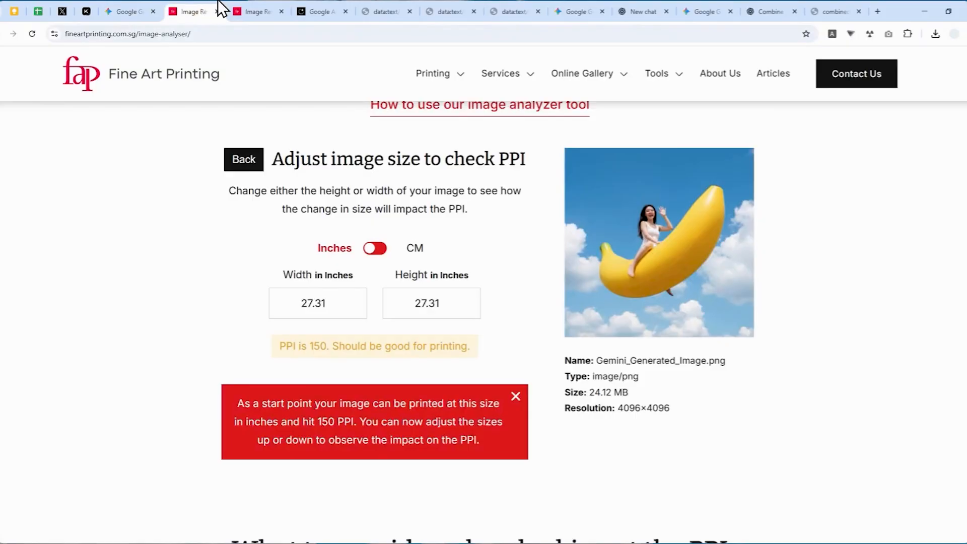
left_click(262, 10)
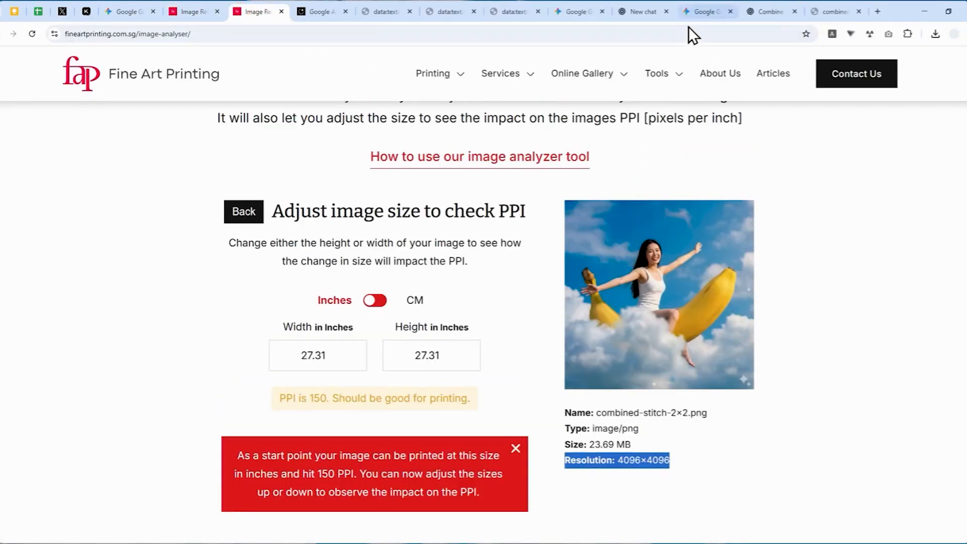
left_click(758, 7)
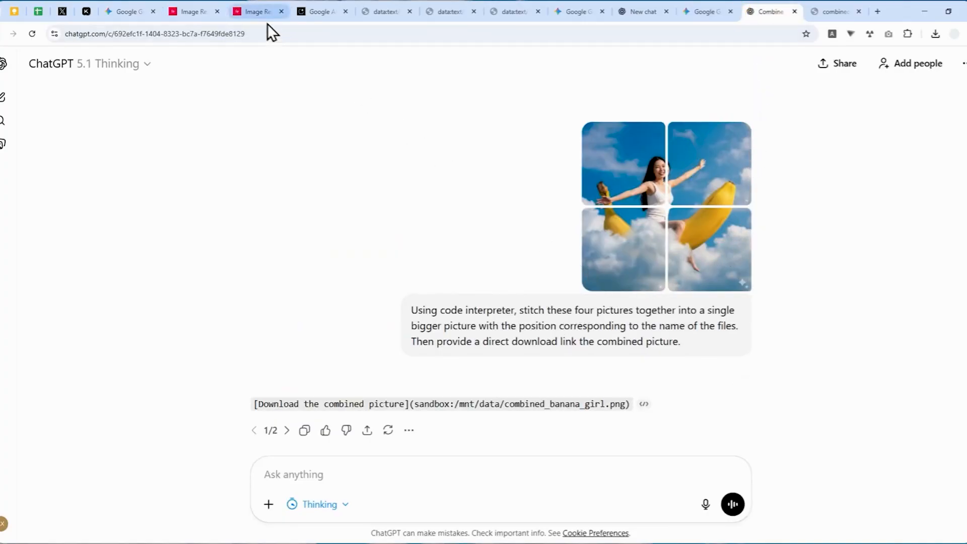
left_click(146, 11)
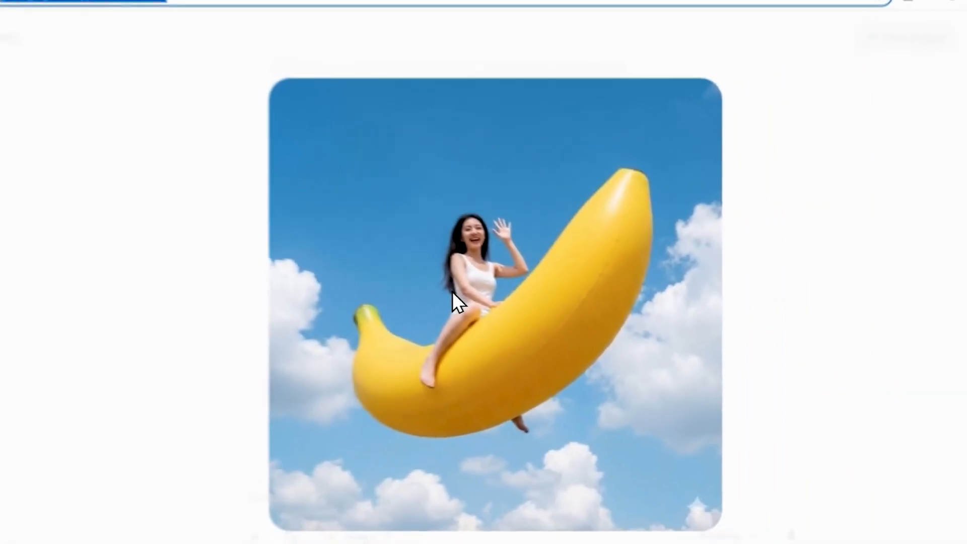